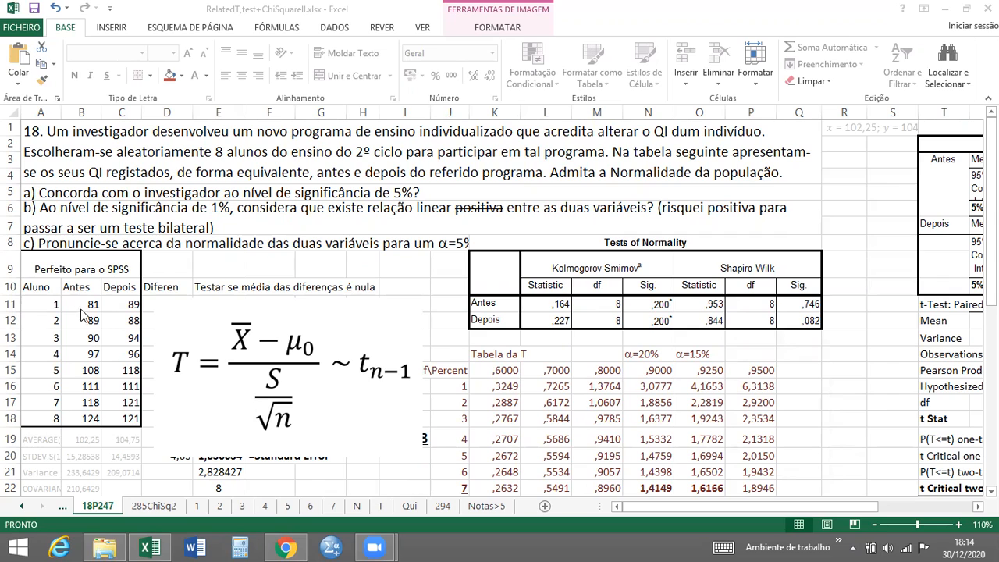
Review the Antes and Depois scores of the eight students in the paired data table
{"action": "left_click", "coordinate": [49, 304]}
{"action": "left_click_drag", "start_coordinate": [54, 304], "coordinate": [87, 416]}
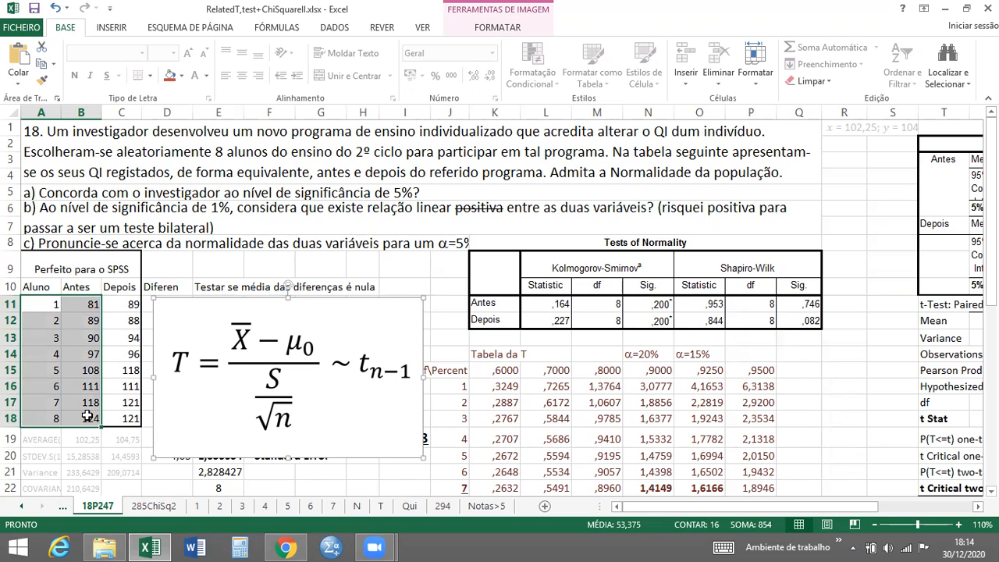
{"action": "key", "text": "Escape"}
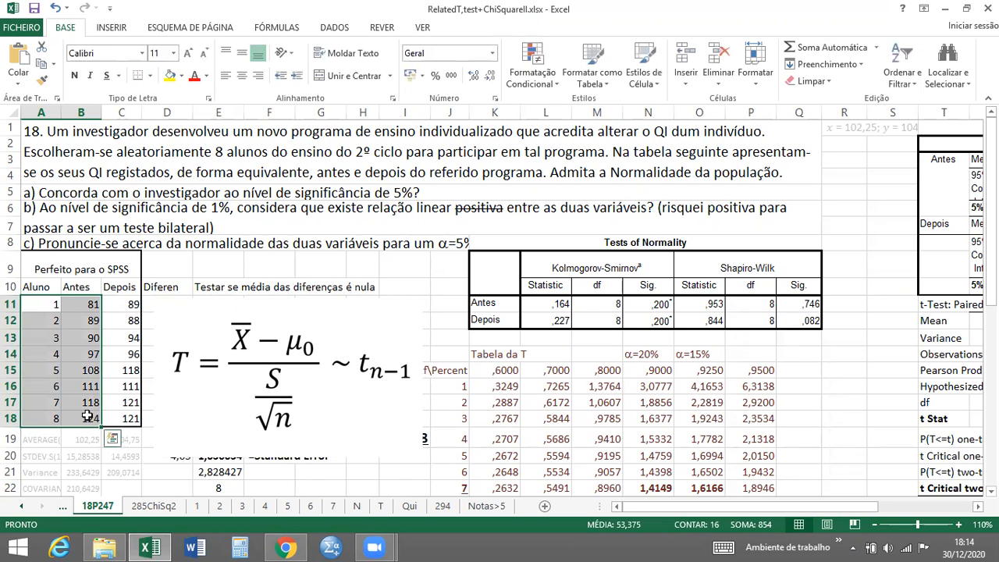
{"action": "left_click", "coordinate": [116, 348]}
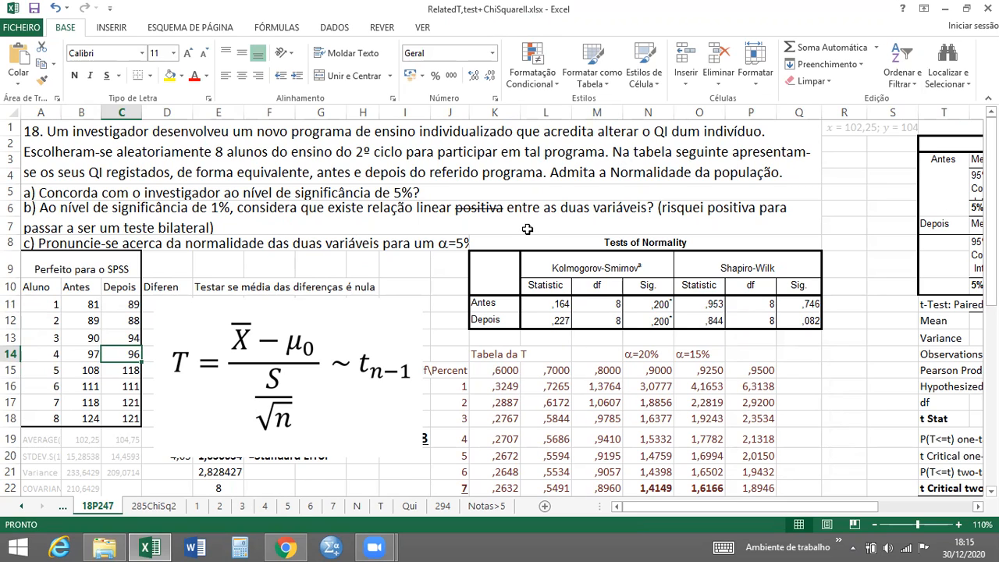
{"action": "left_click", "coordinate": [79, 304]}
{"action": "left_click_drag", "start_coordinate": [79, 305], "coordinate": [79, 402]}
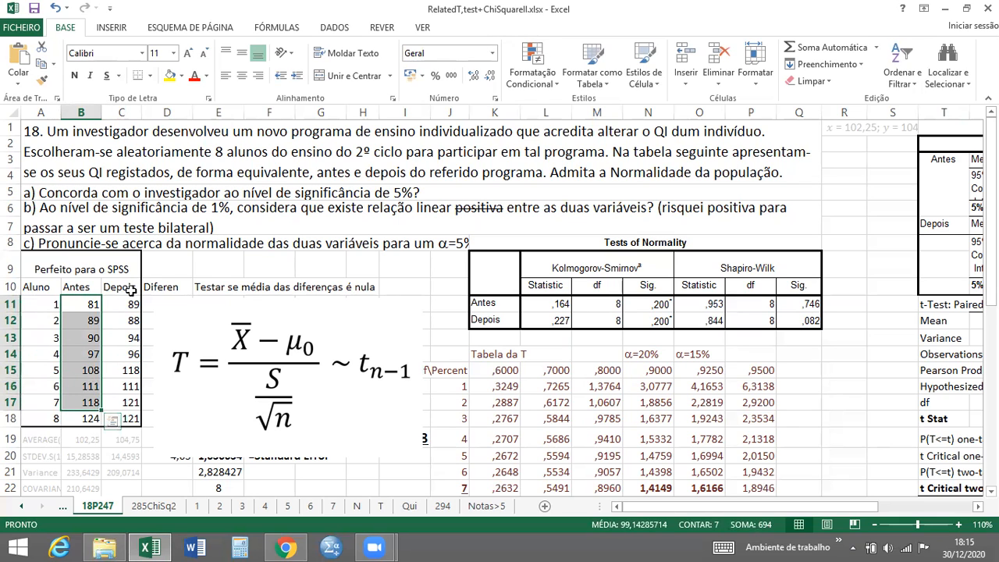
{"action": "left_click_drag", "start_coordinate": [124, 305], "coordinate": [125, 418]}
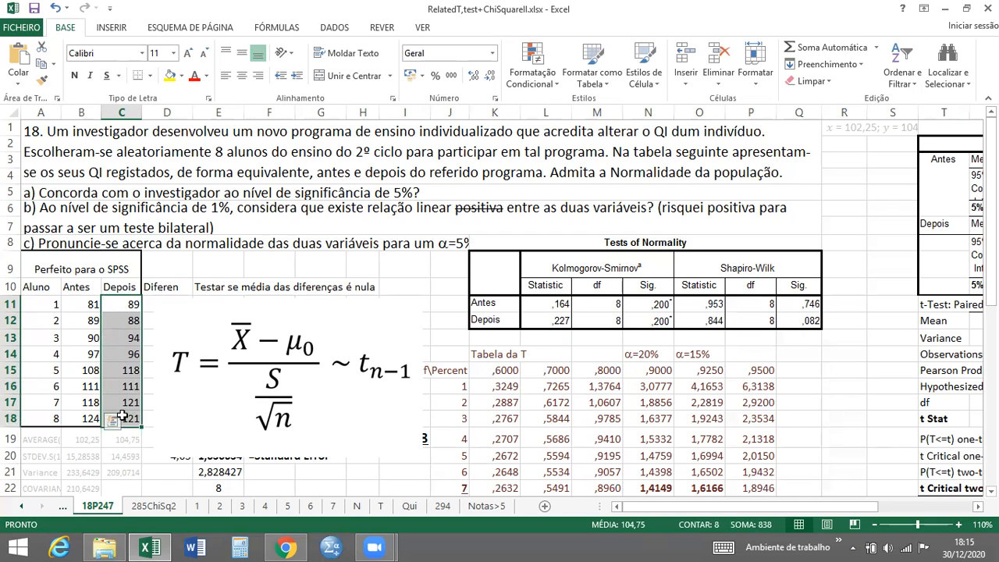
{"action": "left_click", "coordinate": [119, 385], "text": "shift"}
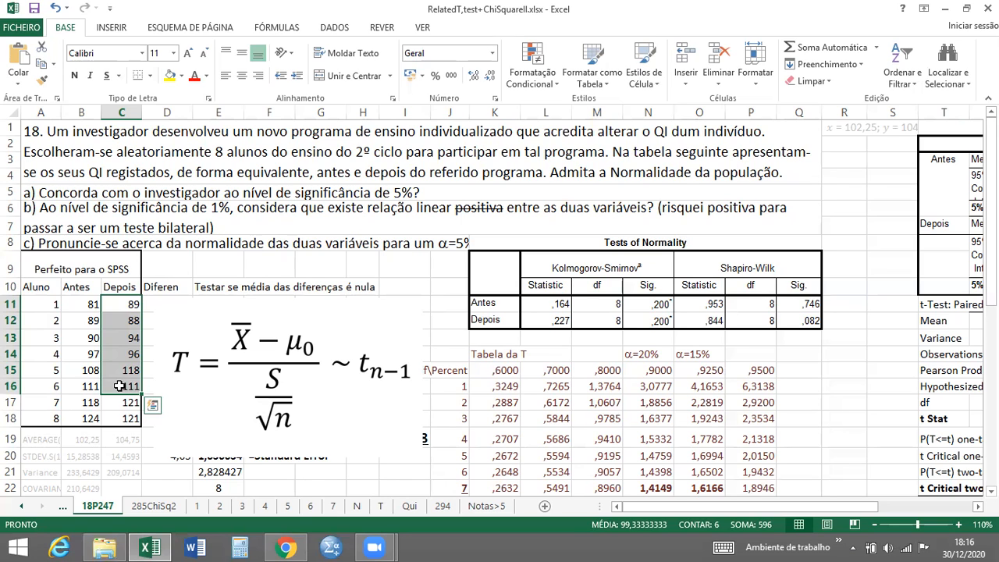
Move the T statistic formula picture clear of the Diferen column and fill the difference in D11 down to D18
{"action": "left_click", "coordinate": [175, 326]}
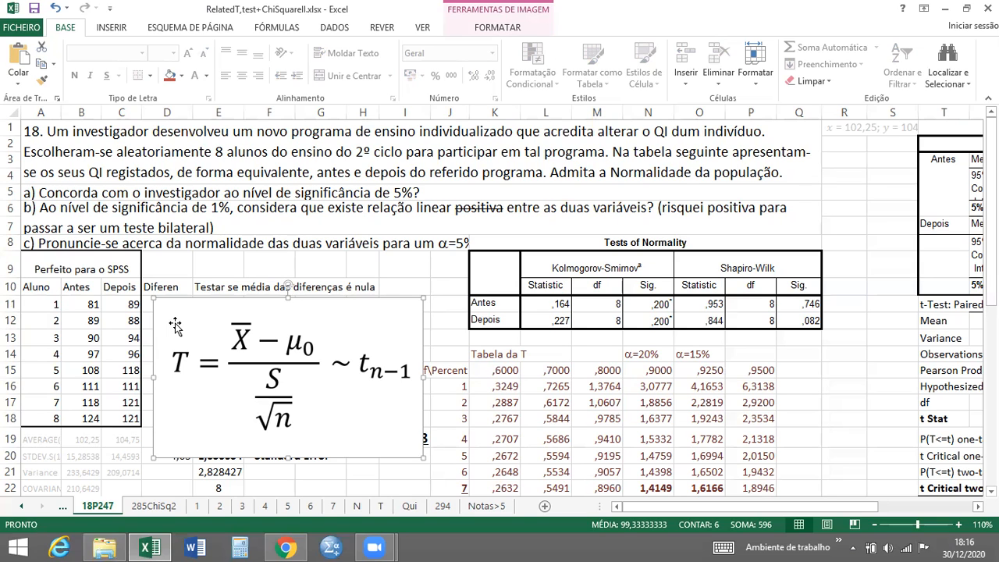
{"action": "left_click_drag", "start_coordinate": [176, 325], "coordinate": [224, 324]}
{"action": "left_click", "coordinate": [171, 303]}
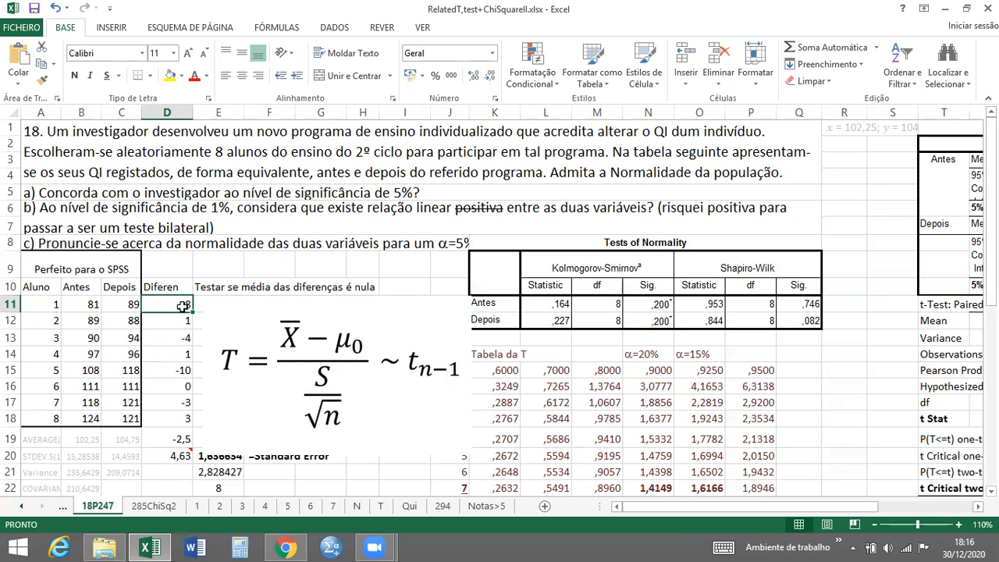
{"action": "left_click_drag", "start_coordinate": [190, 313], "coordinate": [191, 423]}
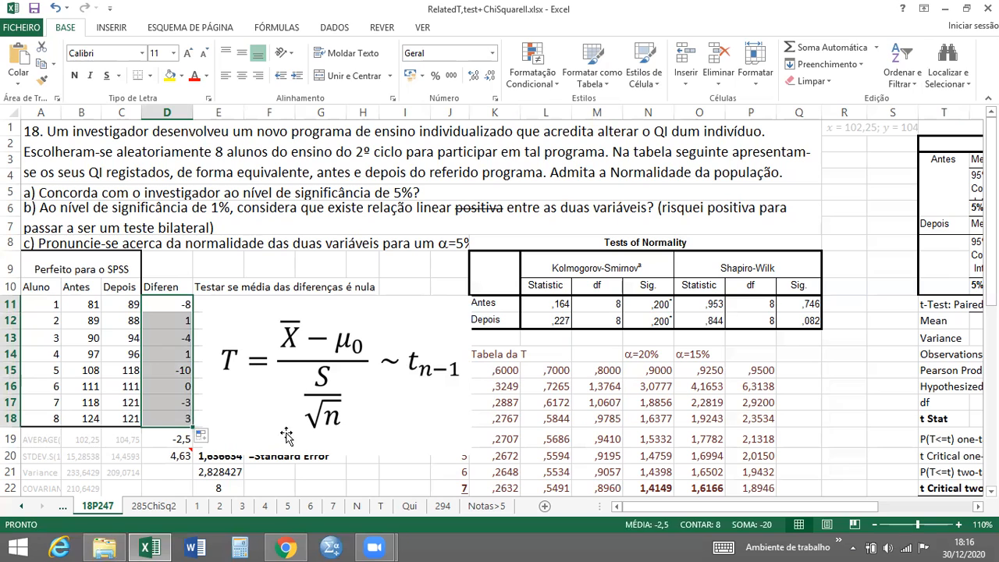
Inspect the formula in D19 that averages the differences
{"action": "left_click", "coordinate": [272, 412]}
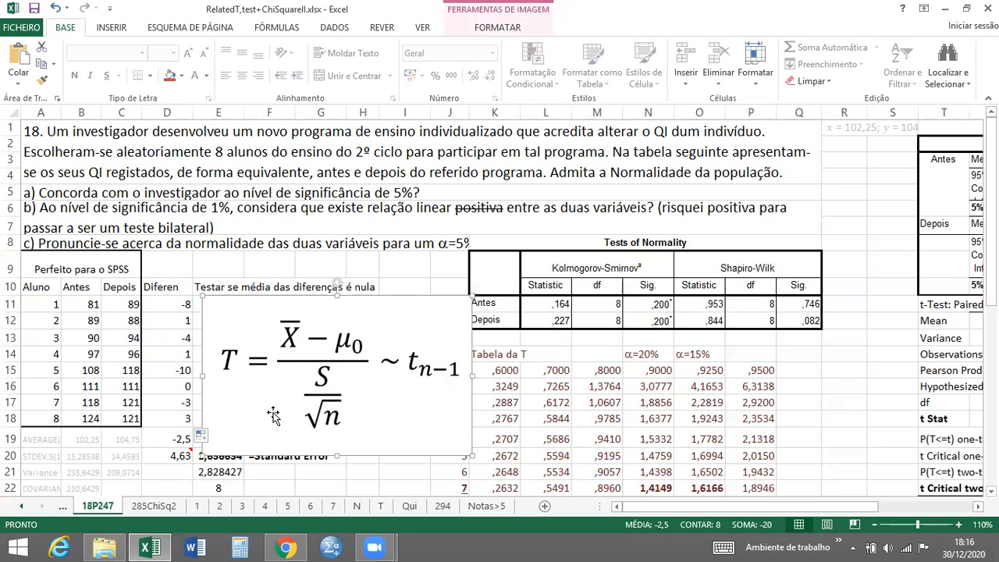
{"action": "left_click", "coordinate": [174, 438]}
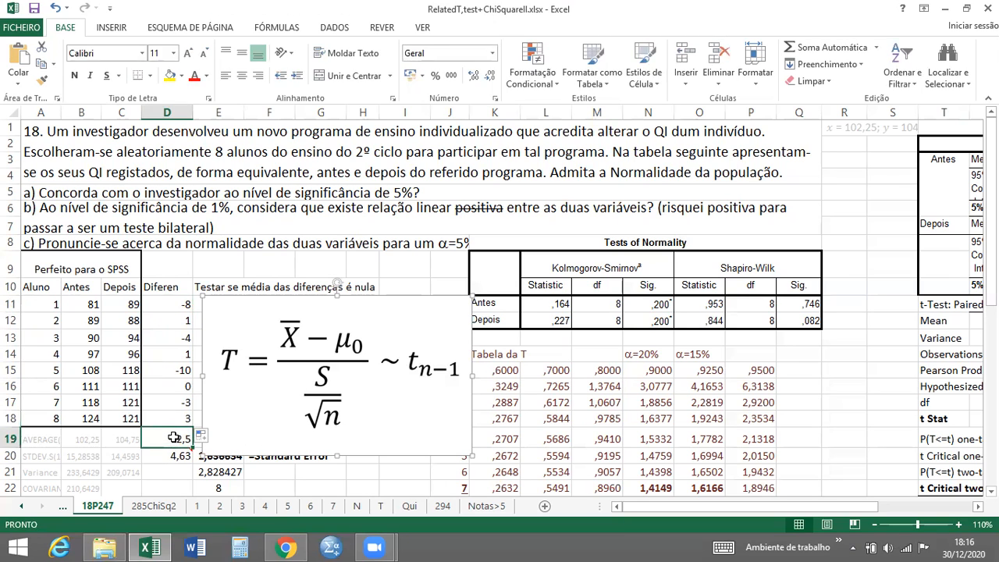
{"action": "double_click", "coordinate": [173, 438]}
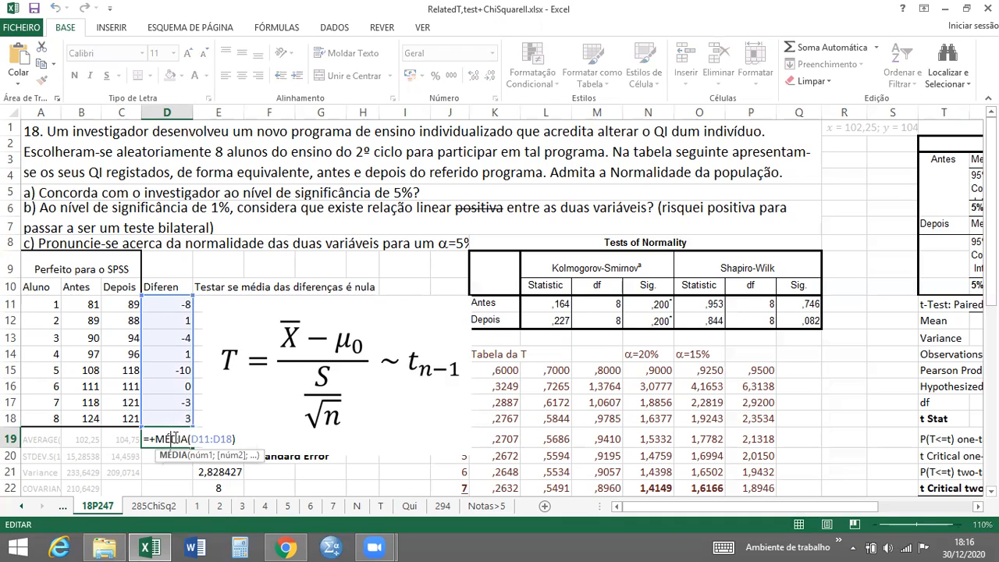
{"action": "key", "text": "Escape"}
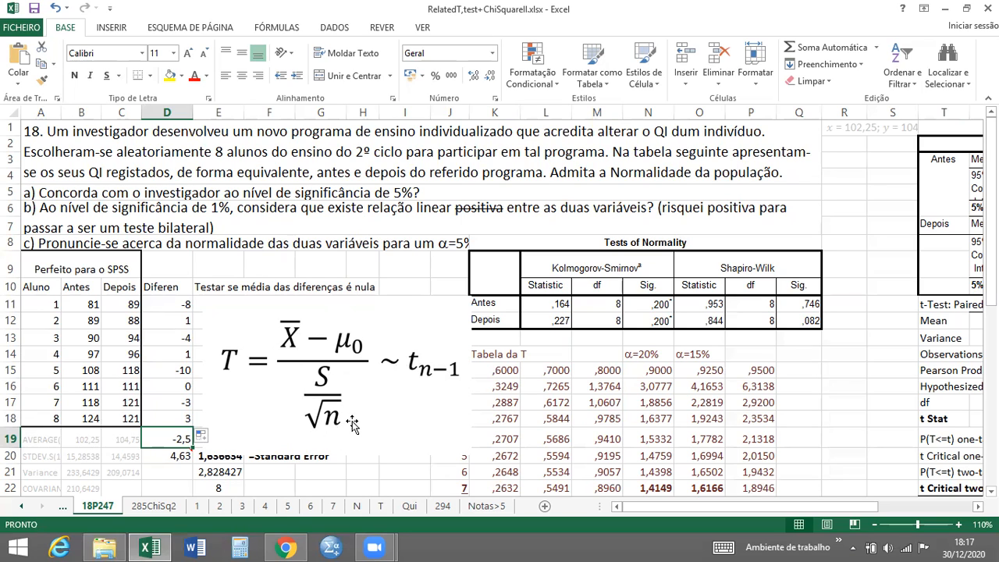
Shrink the T statistic formula picture to uncover the calculation cells behind it
{"action": "left_click", "coordinate": [219, 309]}
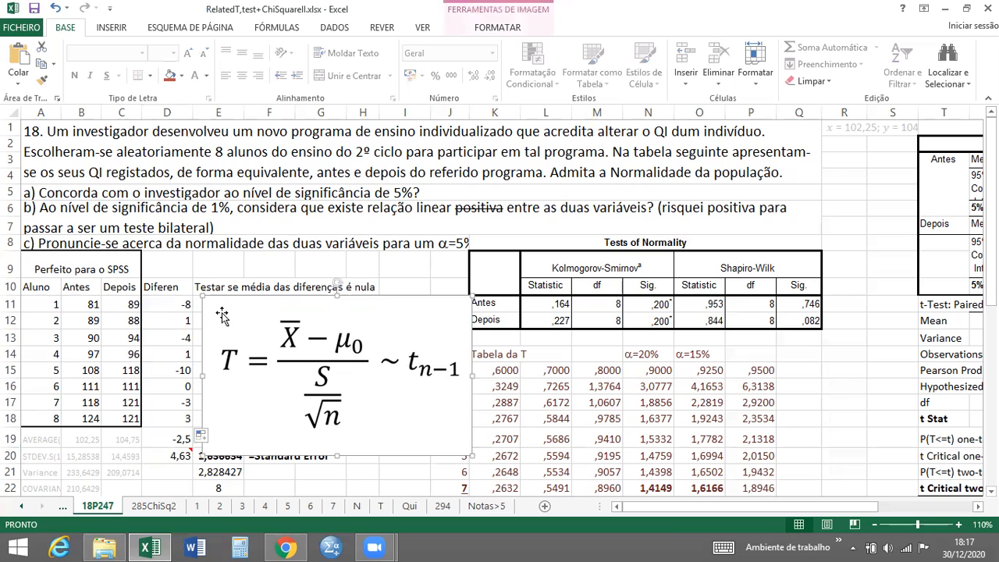
{"action": "left_click_drag", "start_coordinate": [202, 302], "coordinate": [298, 360]}
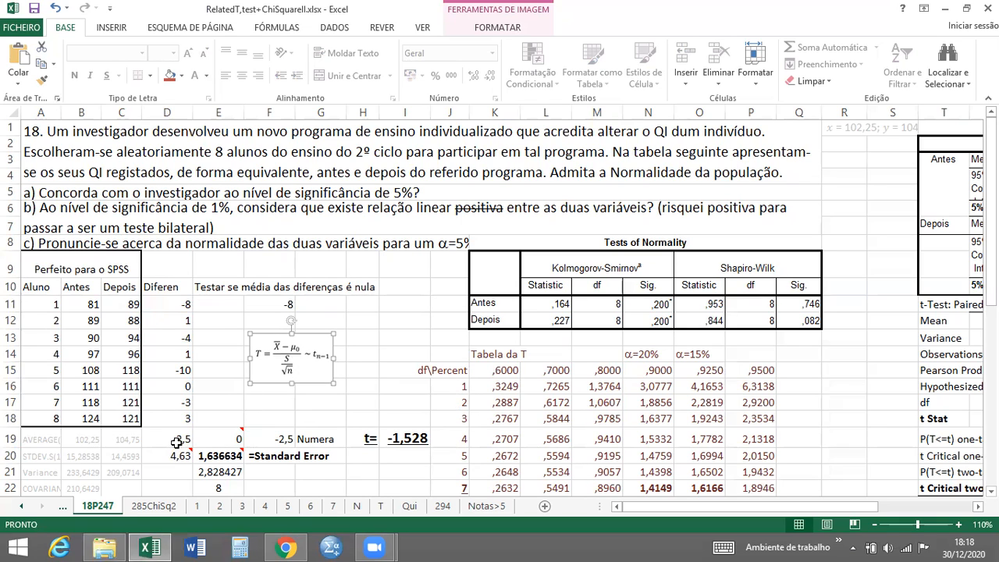
Inspect the comment and the sample standard deviation formula of the differences in D20
{"action": "mouse_move", "coordinate": [173, 458]}
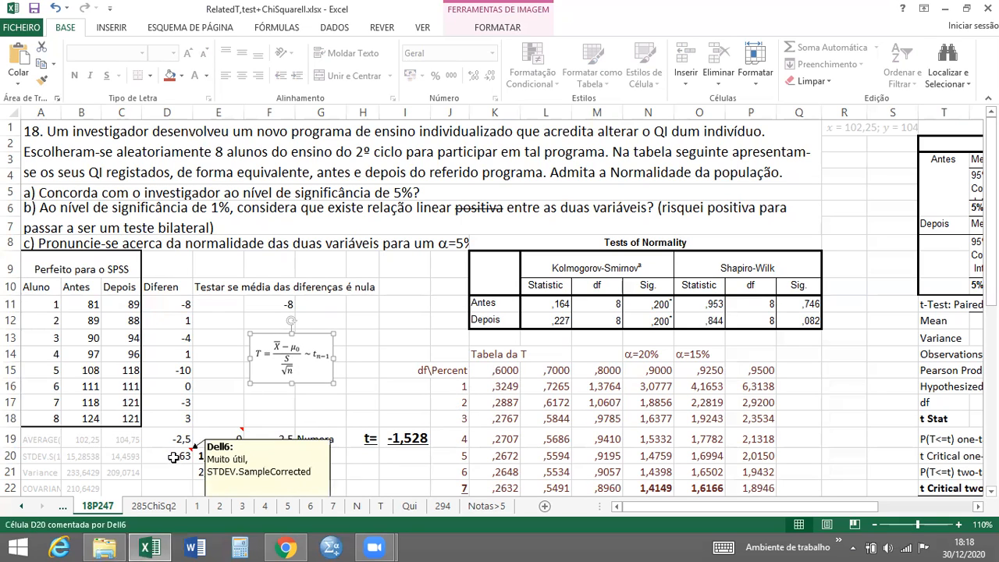
{"action": "left_click", "coordinate": [173, 457]}
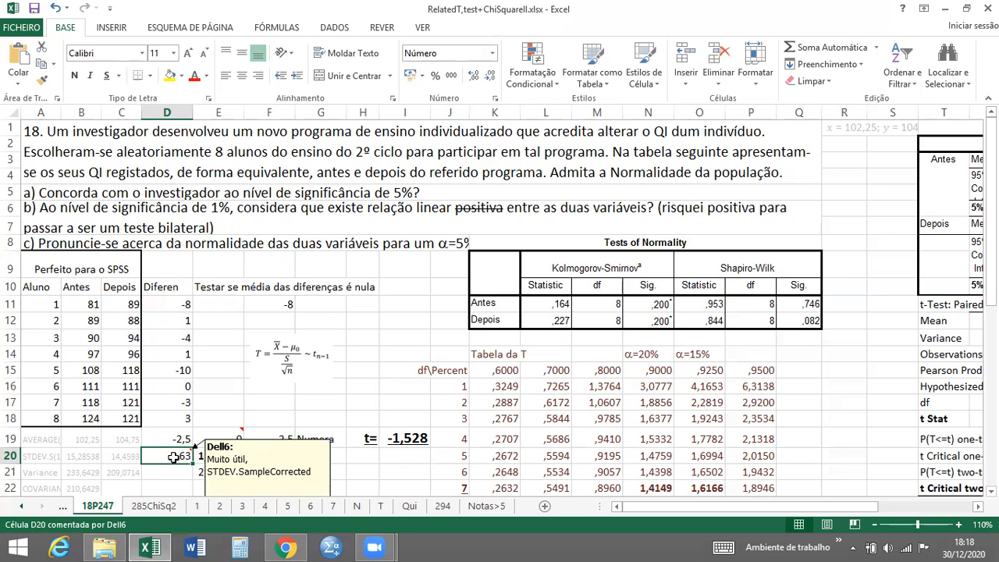
{"action": "double_click", "coordinate": [173, 457]}
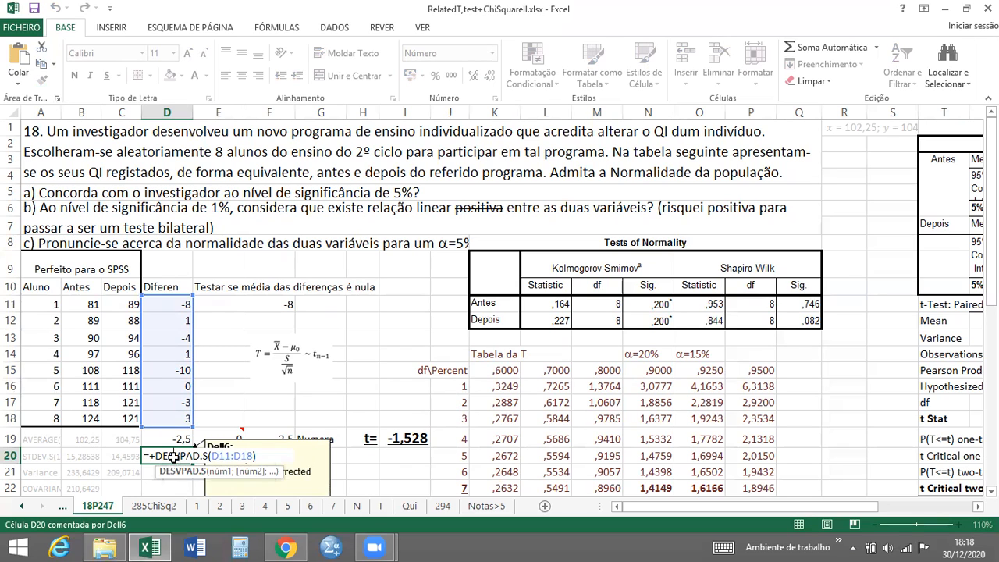
{"action": "key", "text": "Escape"}
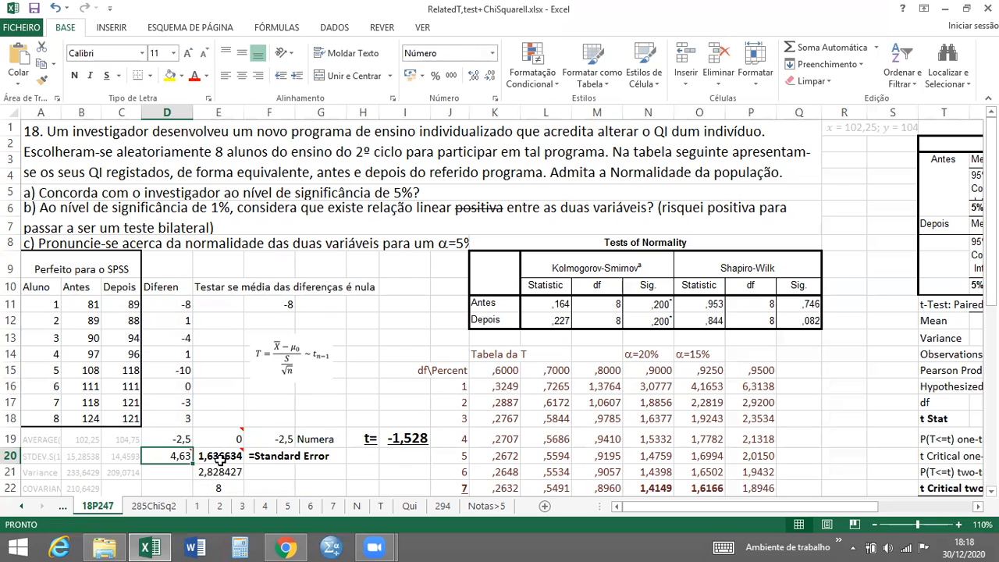
Examine the sample size in E22, its square root formula in E21 and the standard error in E20
{"action": "left_click", "coordinate": [220, 473]}
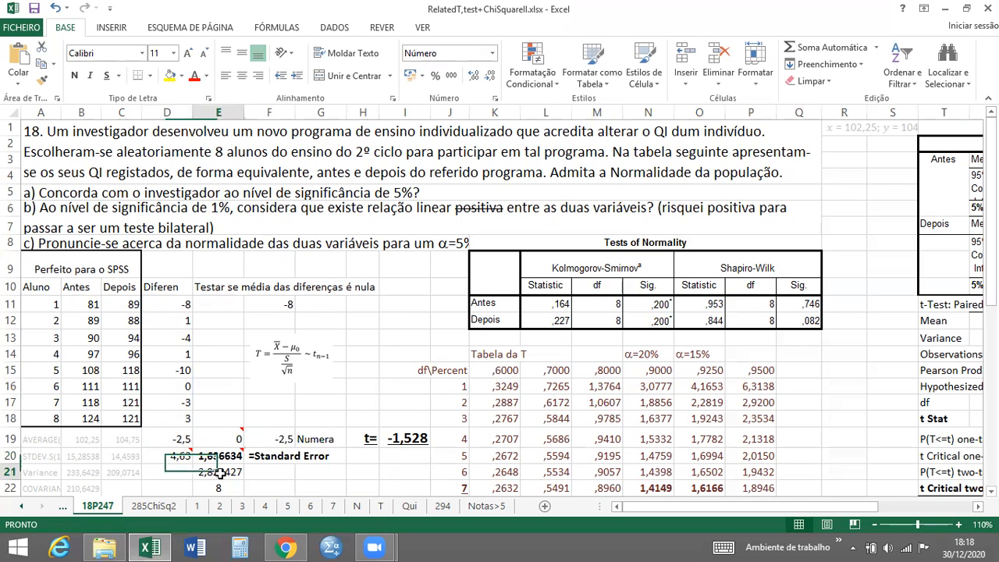
{"action": "left_click", "coordinate": [216, 490]}
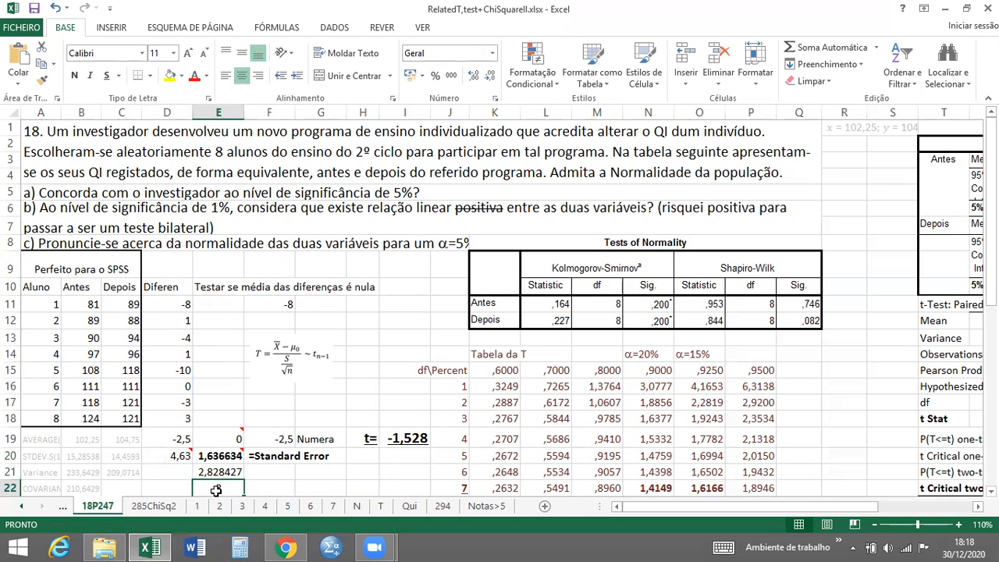
{"action": "left_click", "coordinate": [220, 472]}
{"action": "double_click", "coordinate": [219, 472]}
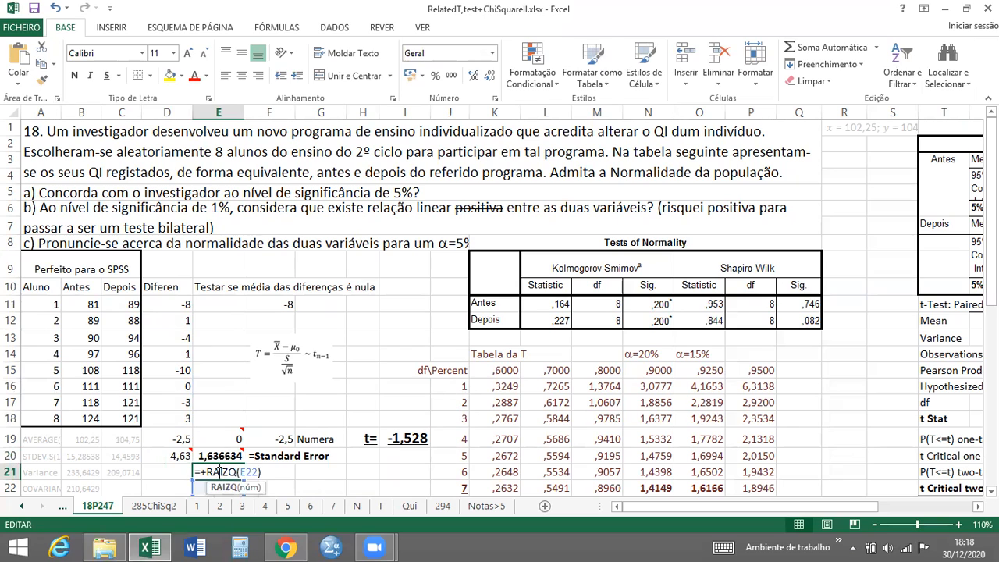
{"action": "key", "text": "Escape"}
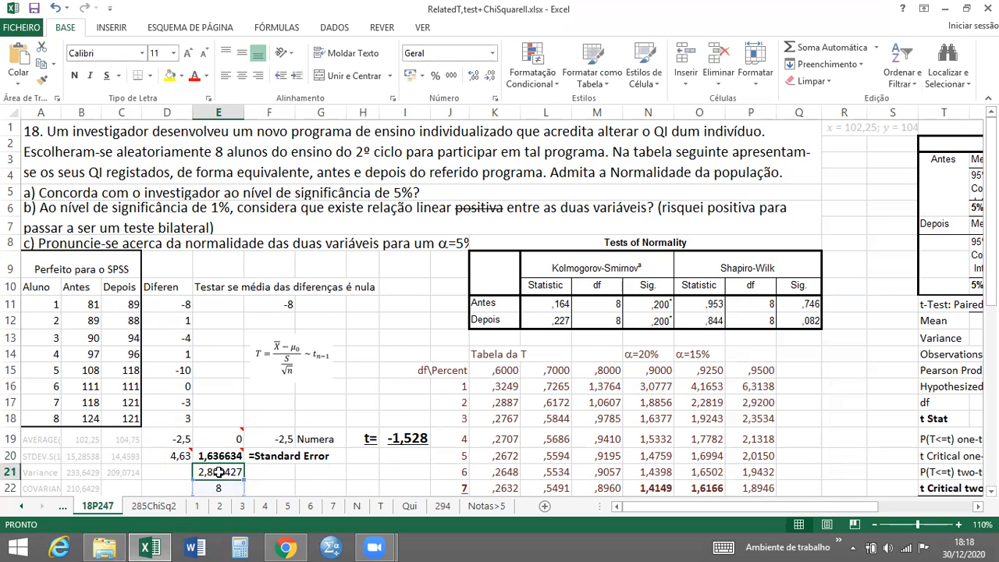
{"action": "left_click", "coordinate": [221, 456]}
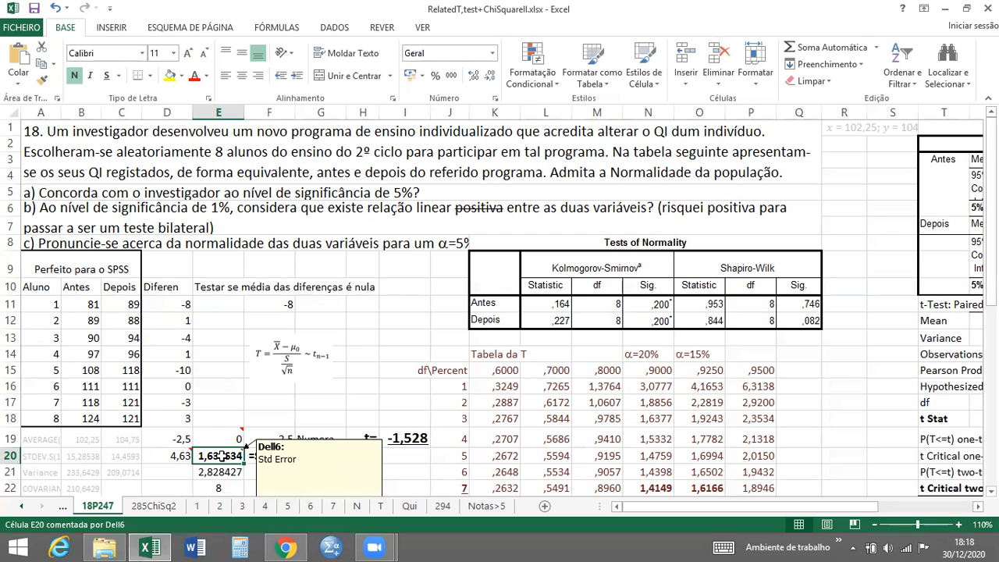
{"action": "left_click", "coordinate": [297, 401]}
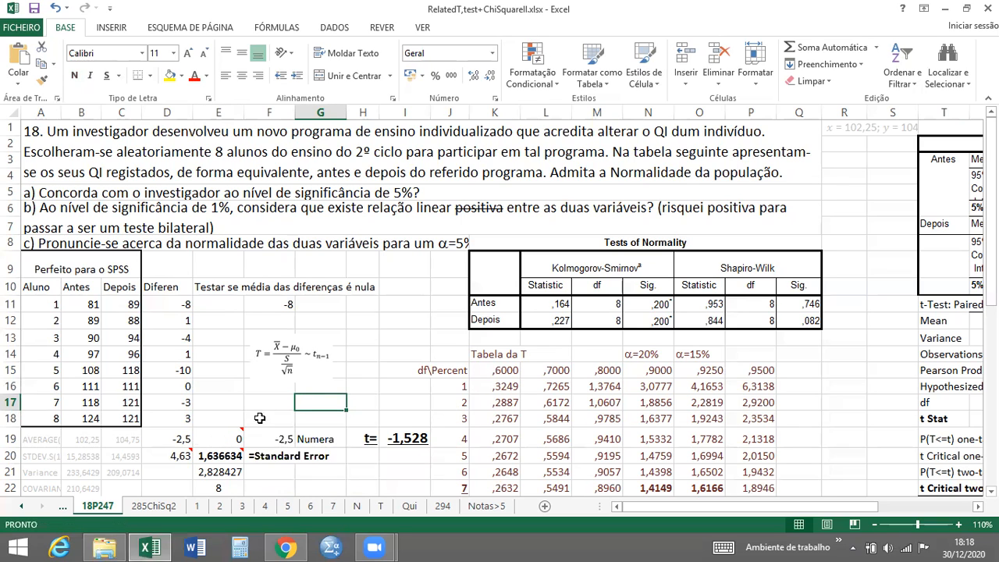
Examine the t statistic in I19 together with the differences in D11:D18 and their standard deviation
{"action": "mouse_move", "coordinate": [227, 441]}
{"action": "left_click_drag", "start_coordinate": [404, 415], "coordinate": [407, 464]}
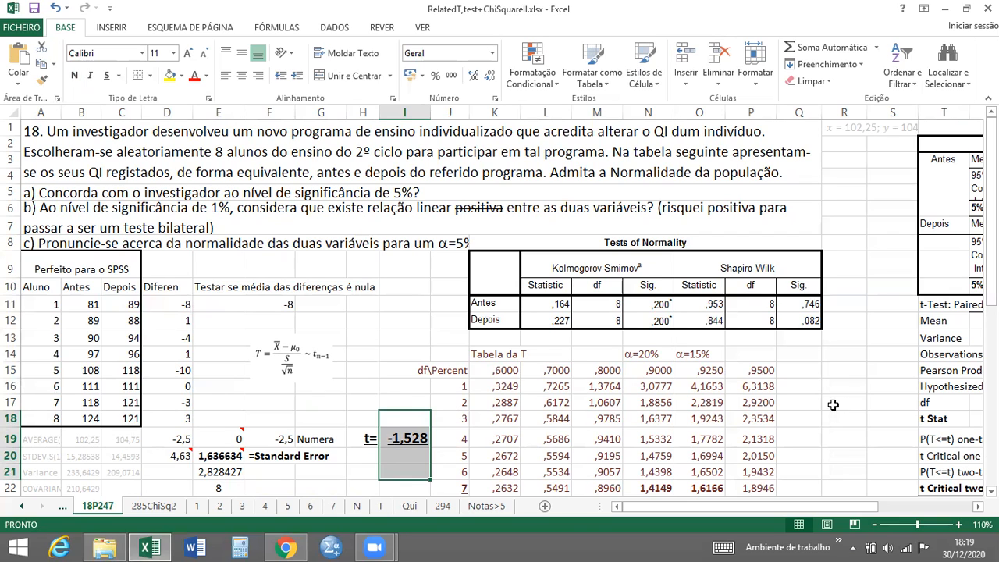
{"action": "left_click", "coordinate": [404, 307]}
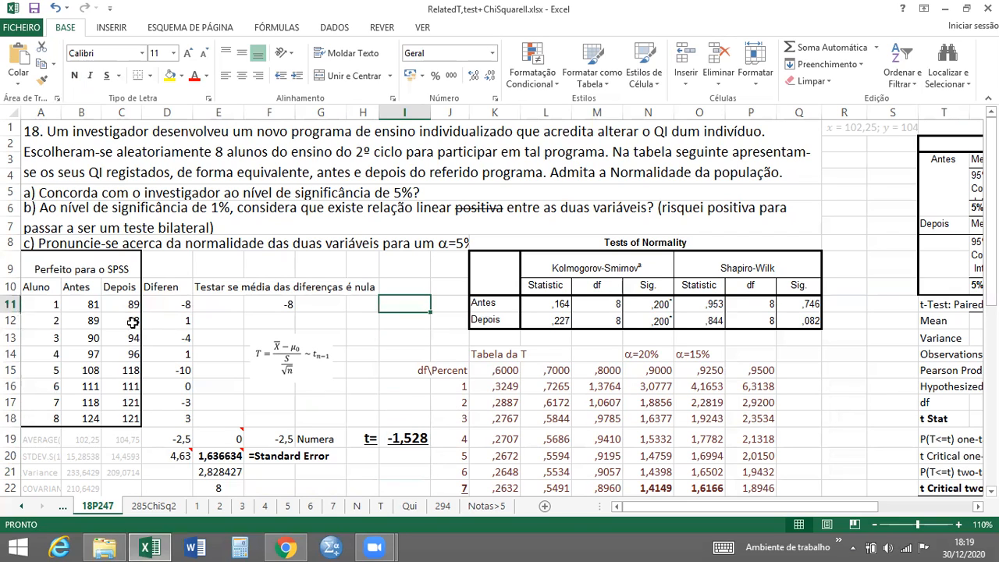
{"action": "left_click_drag", "start_coordinate": [162, 306], "coordinate": [177, 414]}
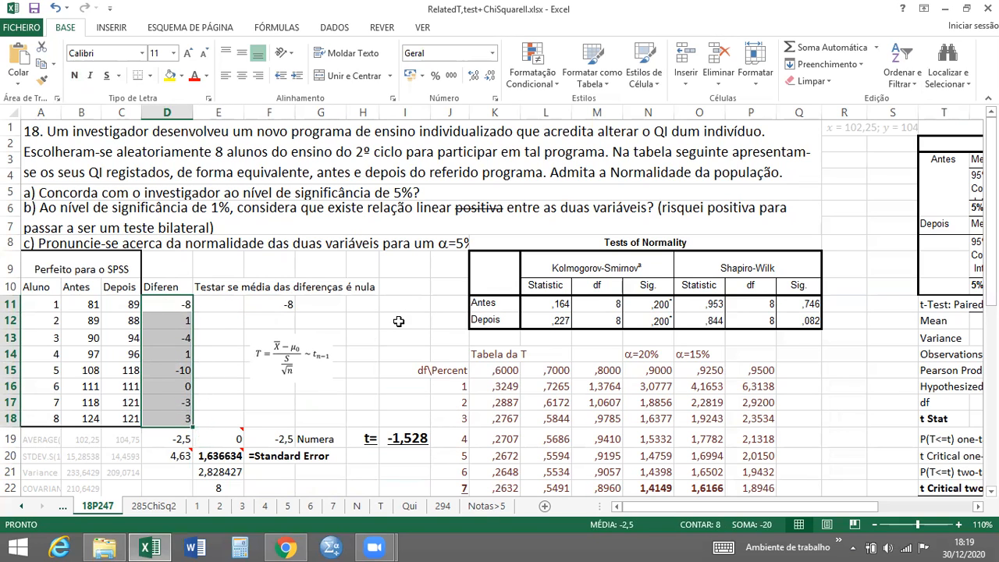
{"action": "mouse_move", "coordinate": [174, 454]}
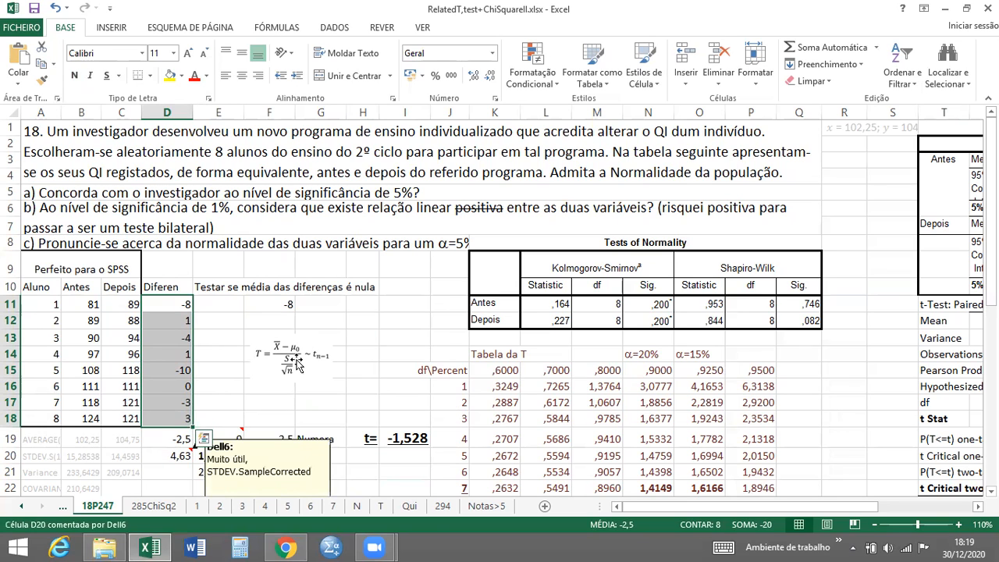
{"action": "left_click", "coordinate": [401, 322]}
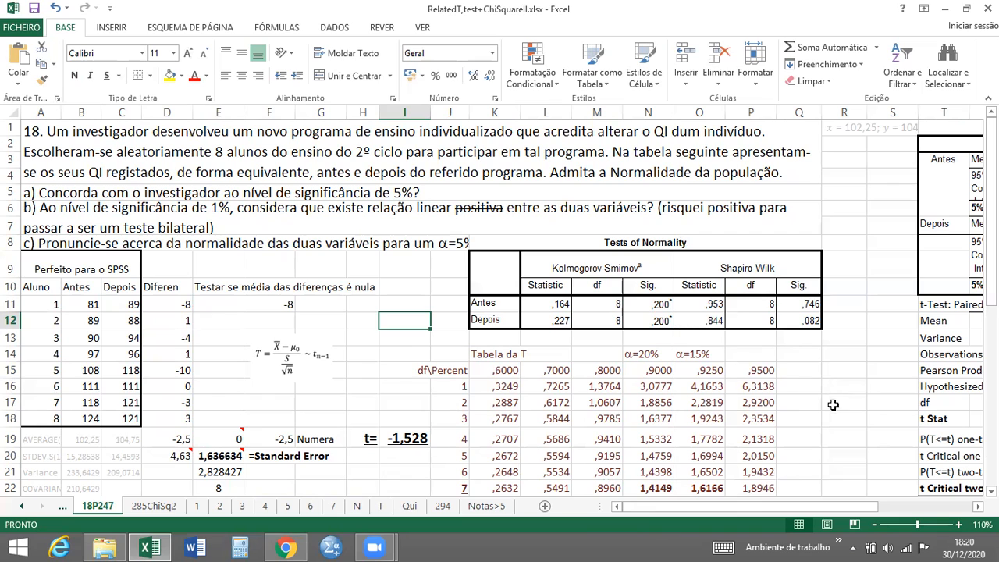
Look up the critical value for 7 degrees of freedom at percentile ,9500 in the T table
{"action": "left_click", "coordinate": [757, 488]}
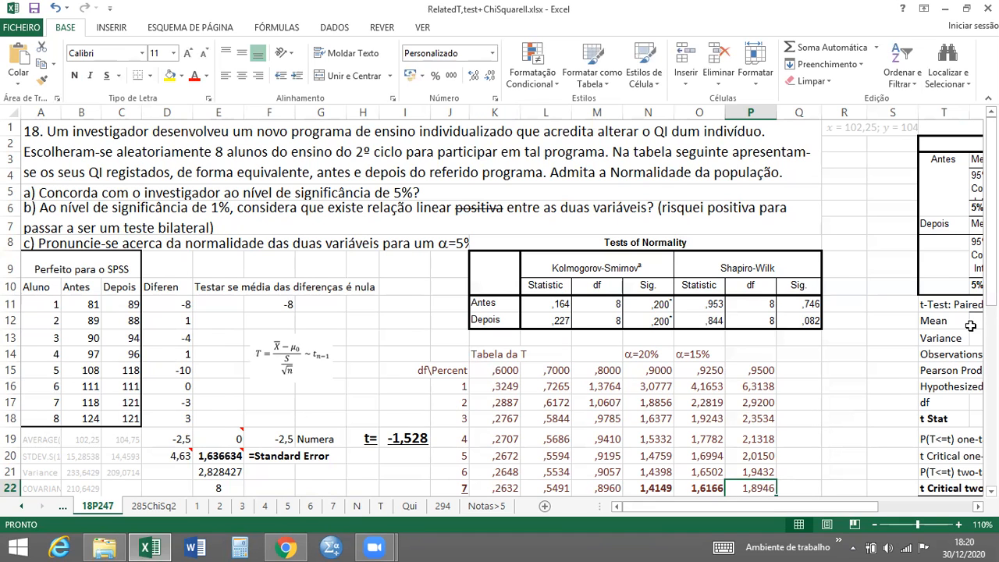
{"action": "left_click_drag", "start_coordinate": [991, 266], "coordinate": [992, 275]}
{"action": "left_click_drag", "start_coordinate": [991, 269], "coordinate": [992, 273]}
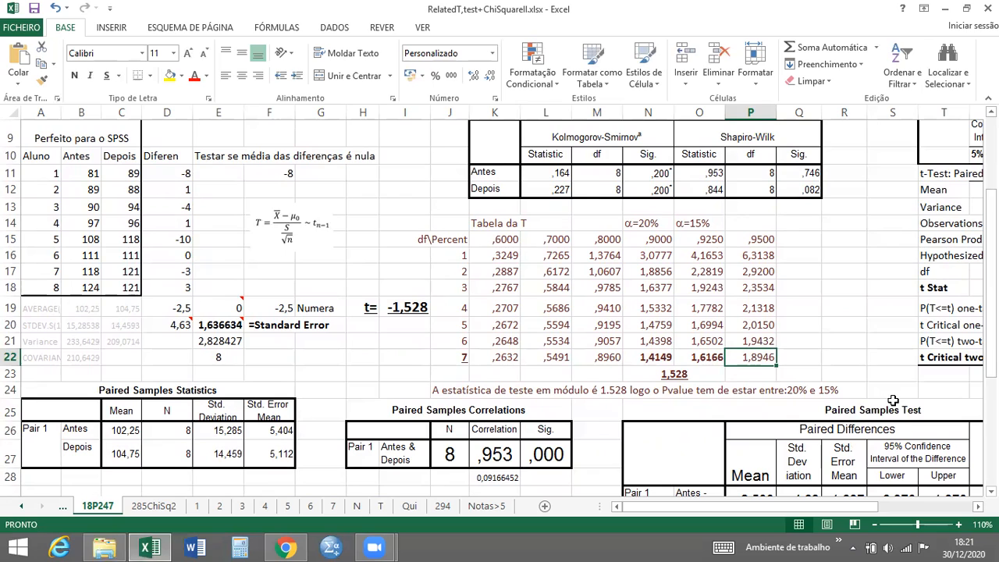
Examine the standard error of the mean for Antes in the Paired Samples Statistics table
{"action": "left_click_drag", "start_coordinate": [991, 343], "coordinate": [991, 365]}
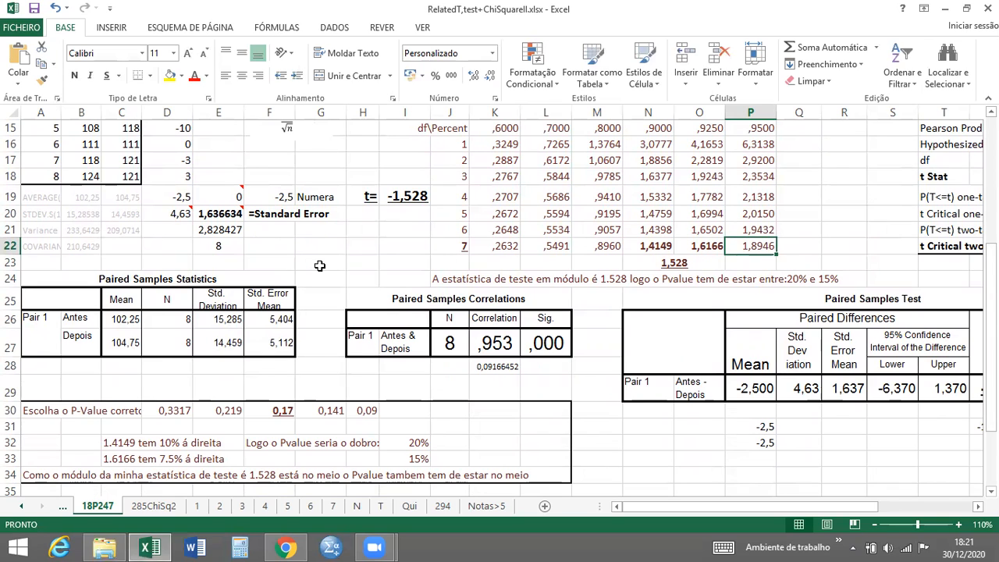
{"action": "left_click", "coordinate": [275, 320]}
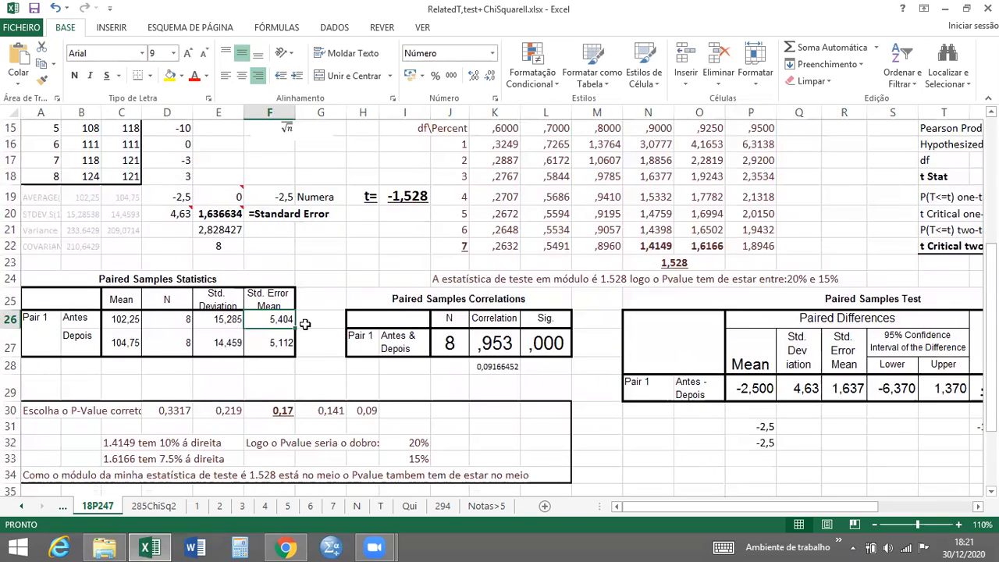
{"action": "left_click", "coordinate": [314, 320]}
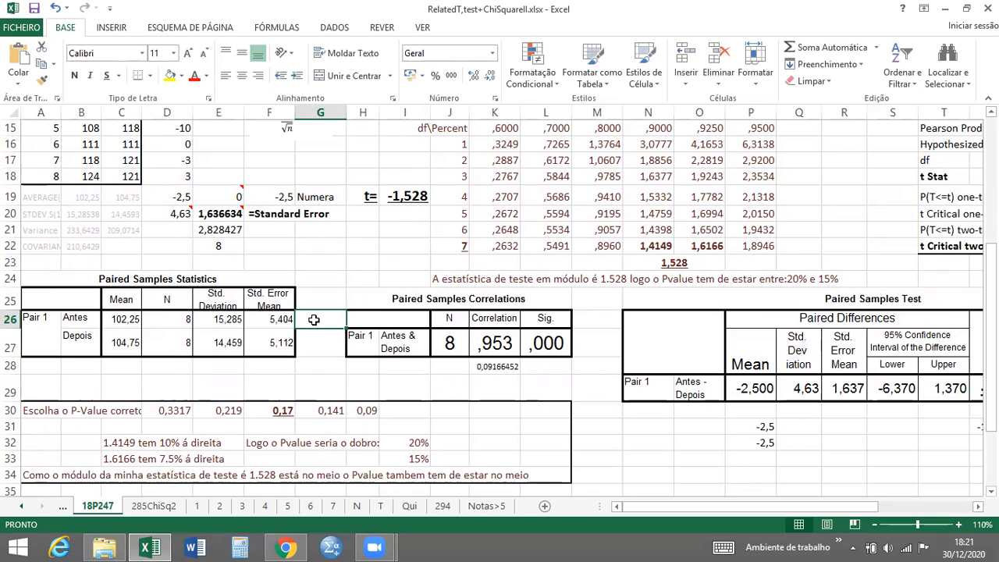
Check the Antes standard error in G26 by dividing E26 by E21, and undo the entry
{"action": "type", "text": "+"}
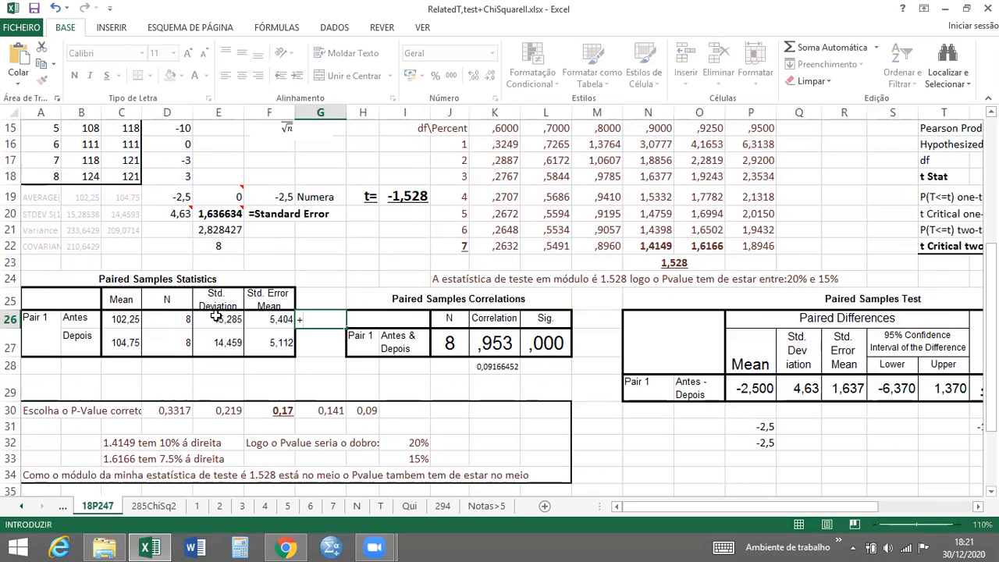
{"action": "left_click", "coordinate": [217, 318]}
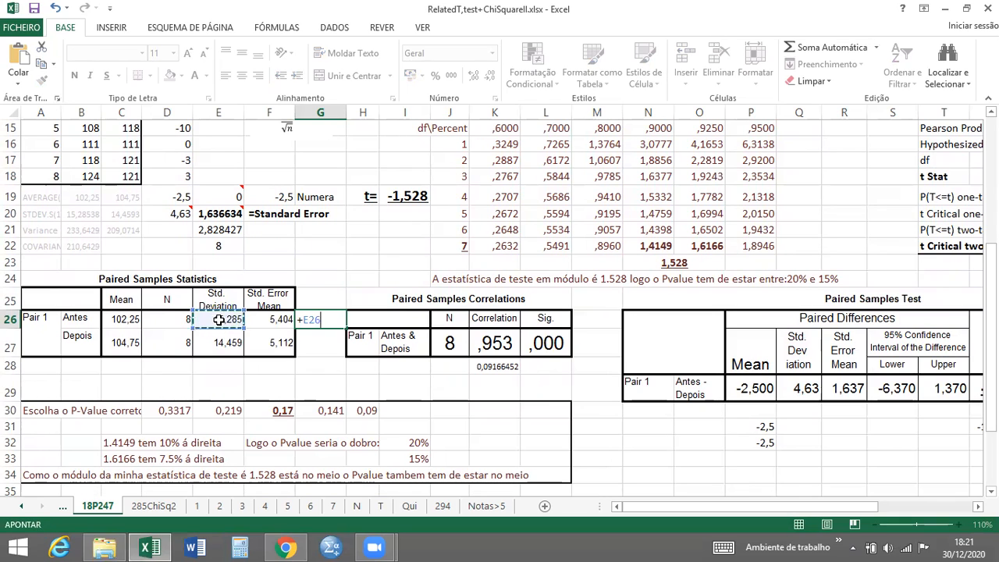
{"action": "type", "text": "/"}
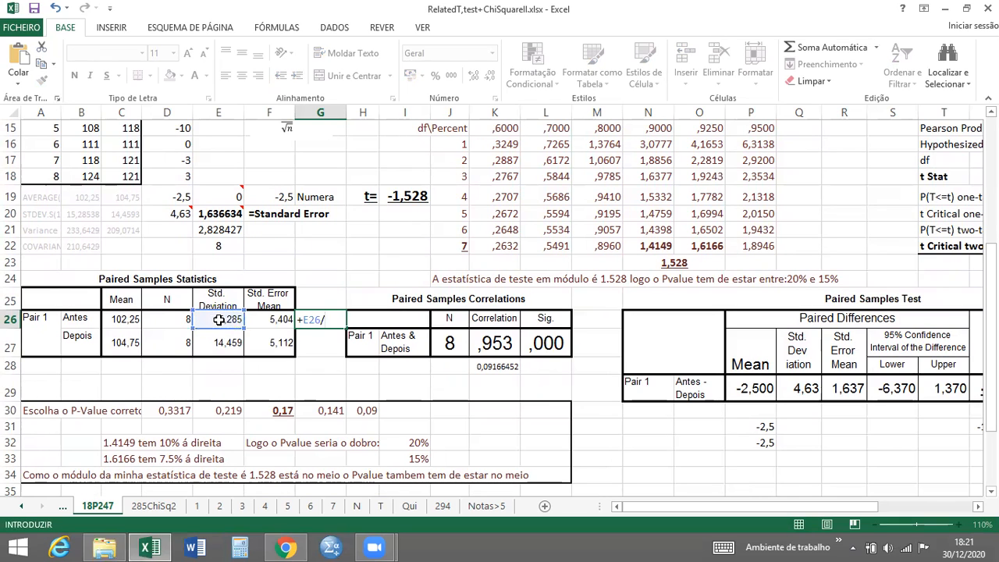
{"action": "left_click", "coordinate": [216, 228]}
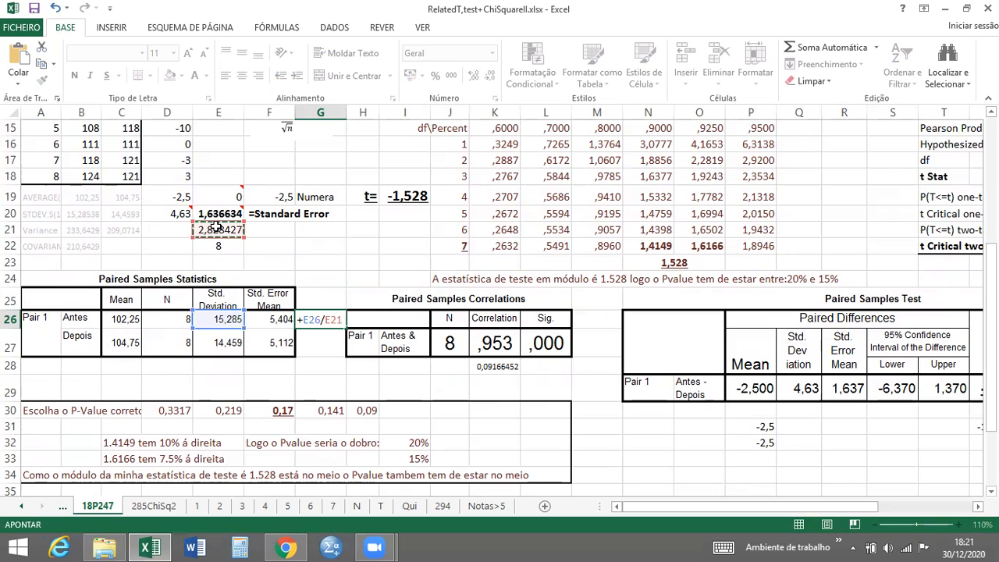
{"action": "key", "text": "Return"}
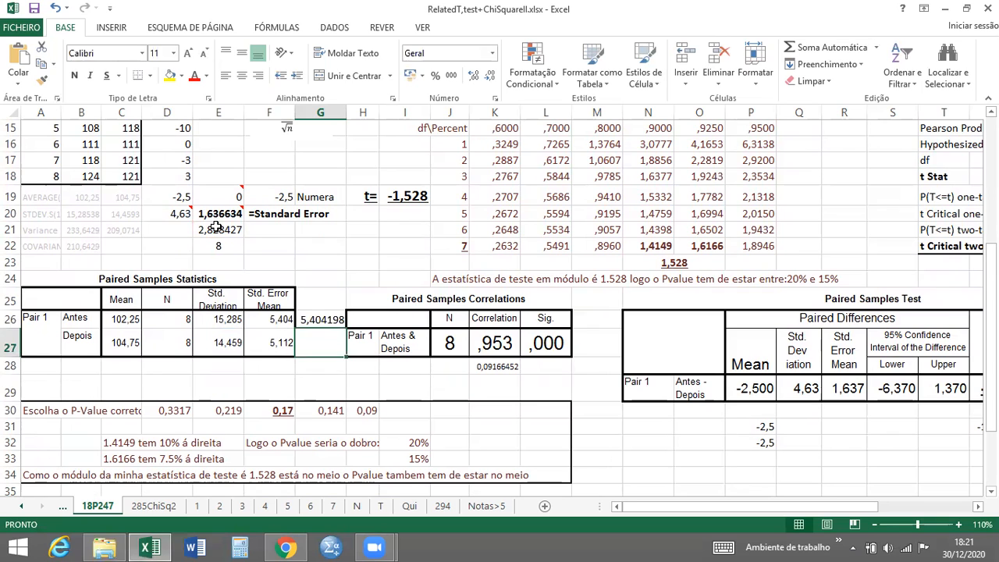
{"action": "key", "text": "ctrl+z"}
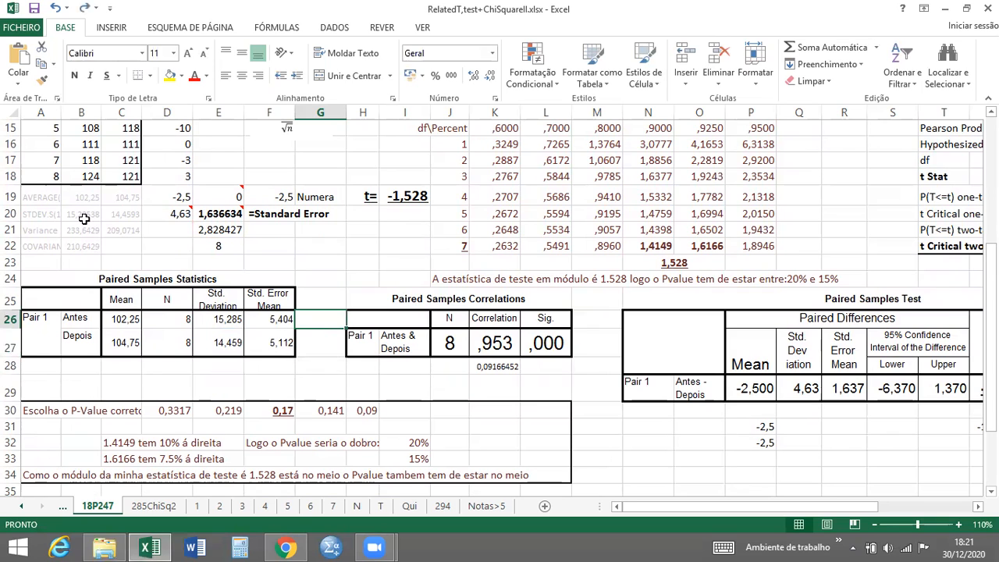
{"action": "left_click", "coordinate": [185, 338]}
{"action": "key", "text": "Delete"}
{"action": "key", "text": "ctrl+z"}
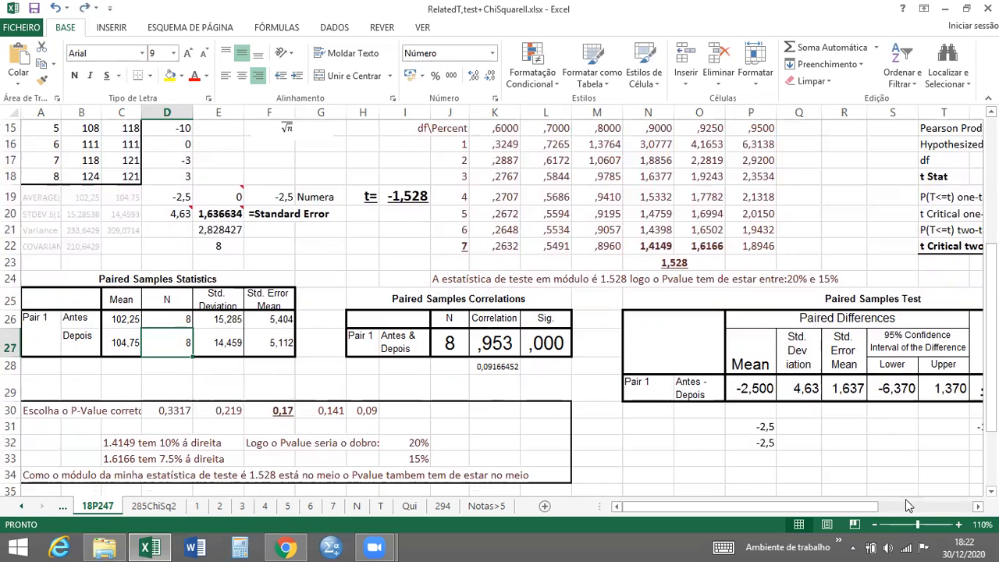
Examine the mean, standard deviation and 95% confidence interval heading in the Paired Samples Test table, comparing the deviation with D20
{"action": "scroll", "coordinate": [442, 361], "scroll_direction": "right", "scroll_amount": 3}
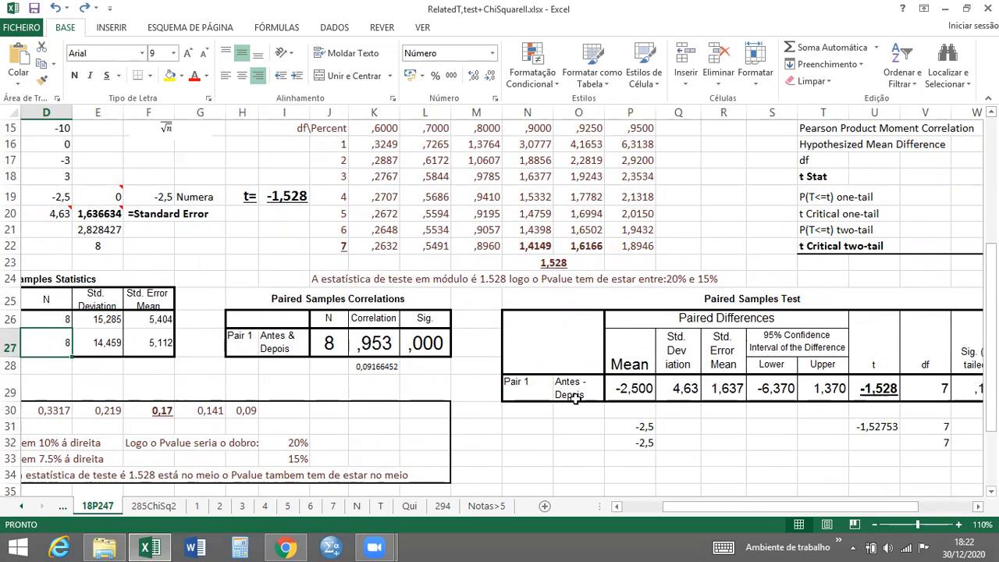
{"action": "left_click", "coordinate": [634, 388]}
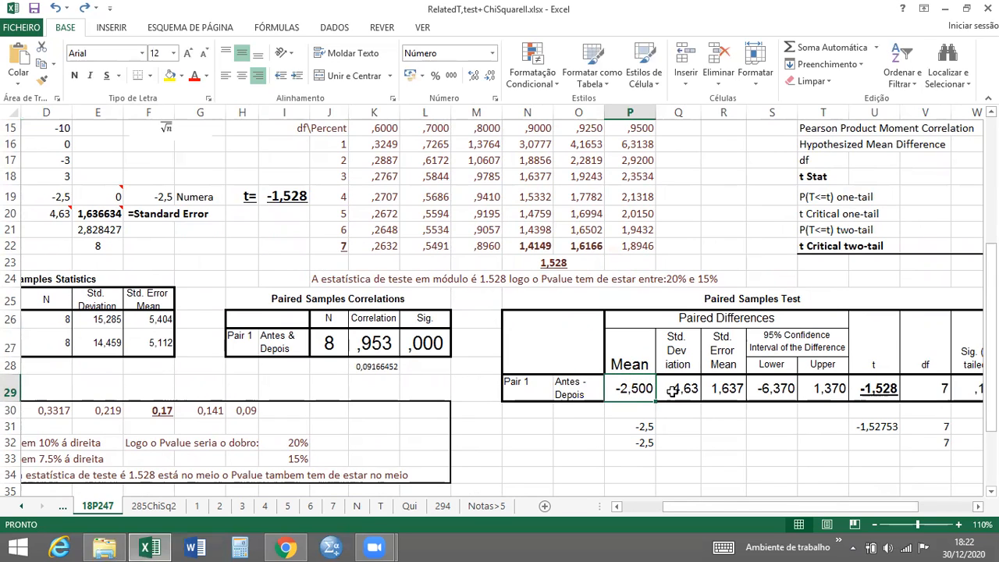
{"action": "left_click", "coordinate": [671, 389]}
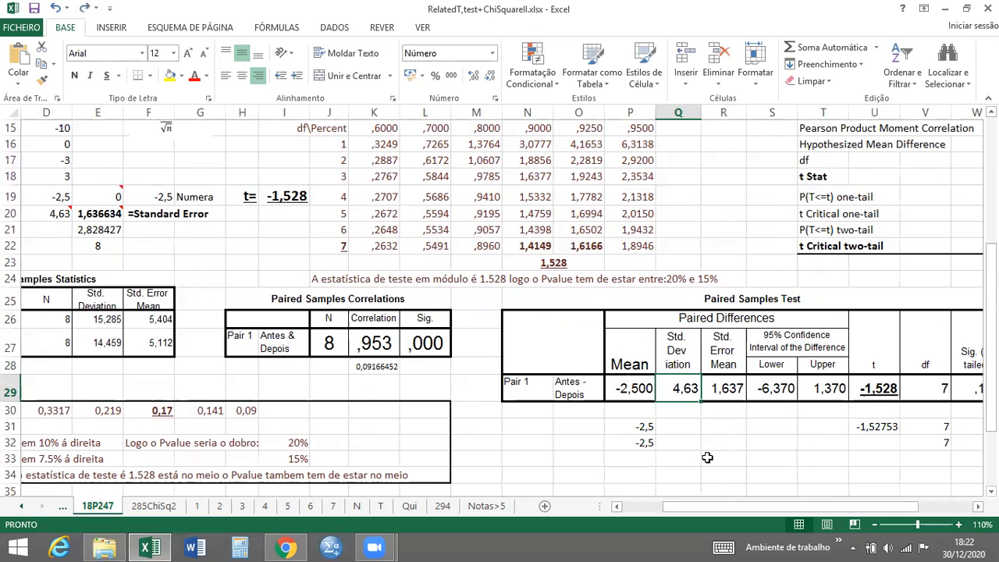
{"action": "left_click", "coordinate": [44, 211]}
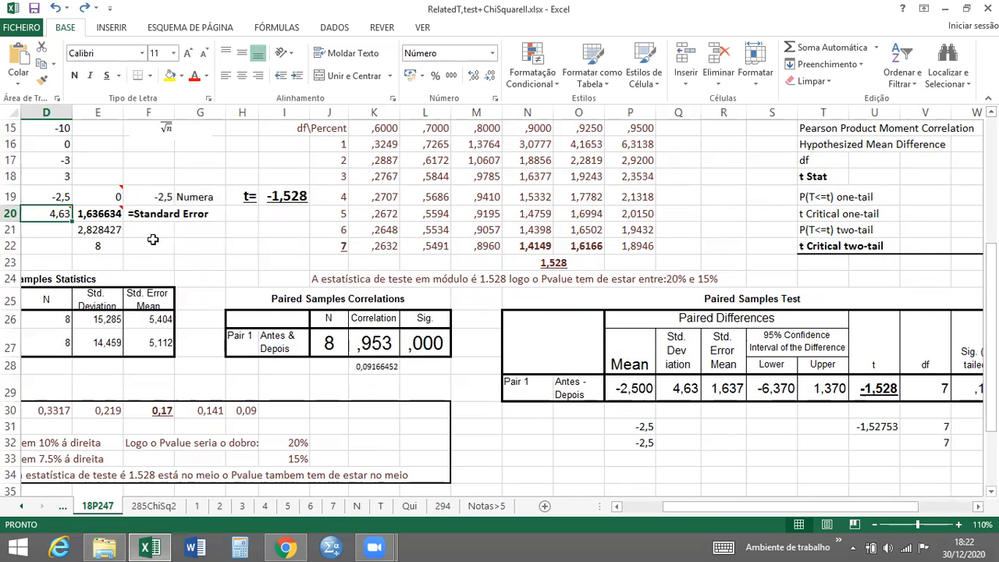
{"action": "mouse_move", "coordinate": [115, 209]}
{"action": "left_click", "coordinate": [787, 346]}
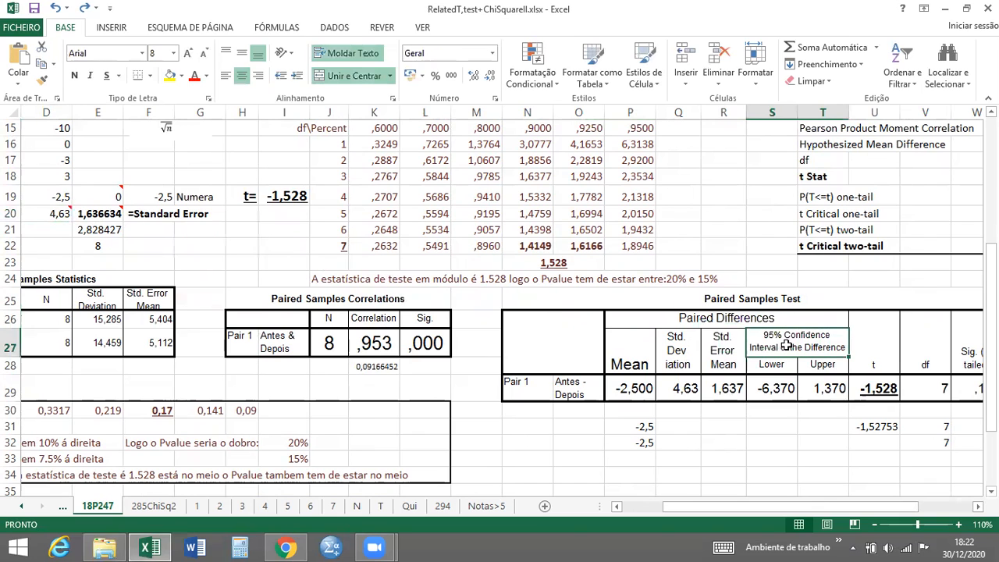
{"action": "double_click", "coordinate": [787, 345]}
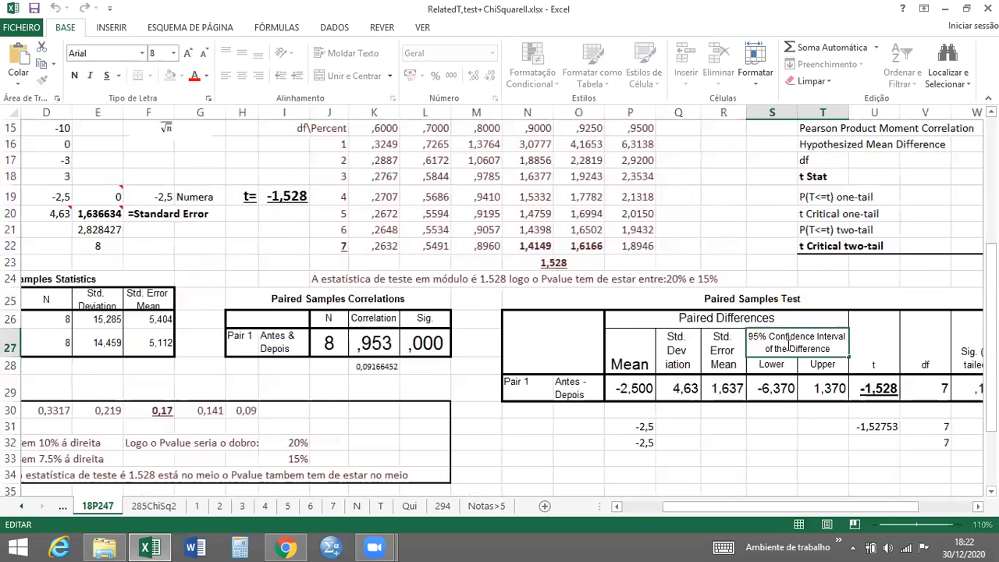
{"action": "key", "text": "Escape"}
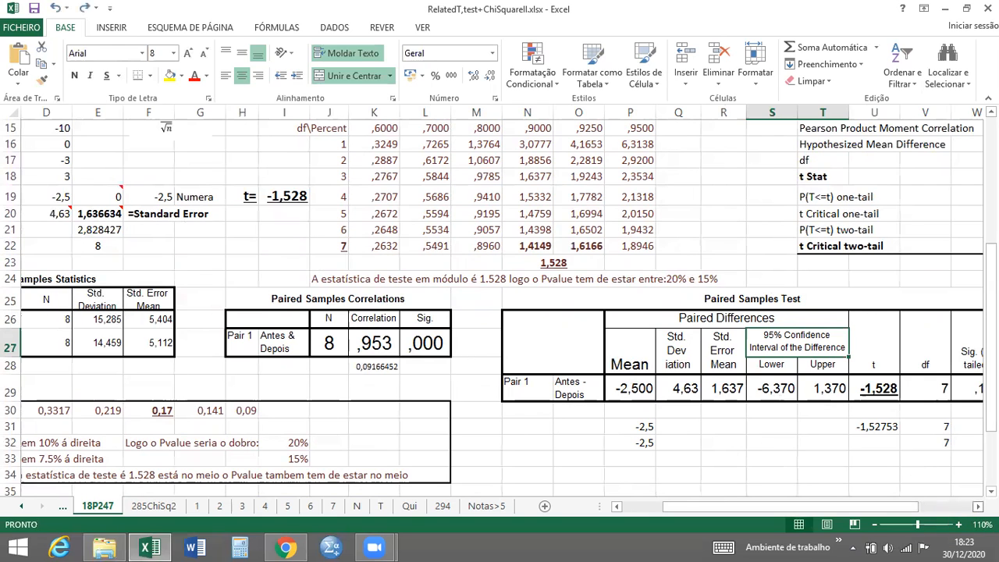
Examine the degrees of freedom and the two-tailed significance in the Paired Samples Test table
{"action": "left_click", "coordinate": [978, 506]}
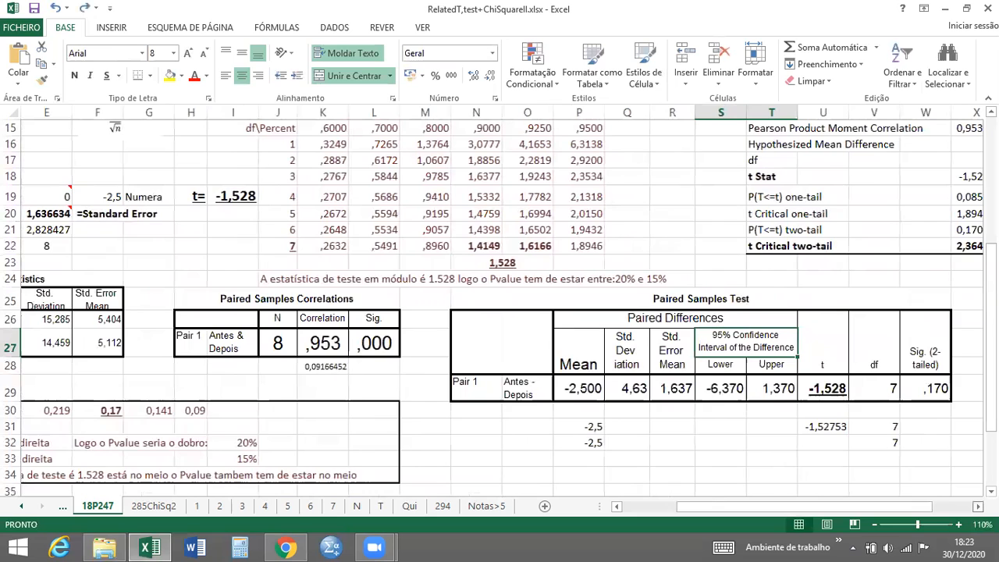
{"action": "left_click", "coordinate": [978, 506]}
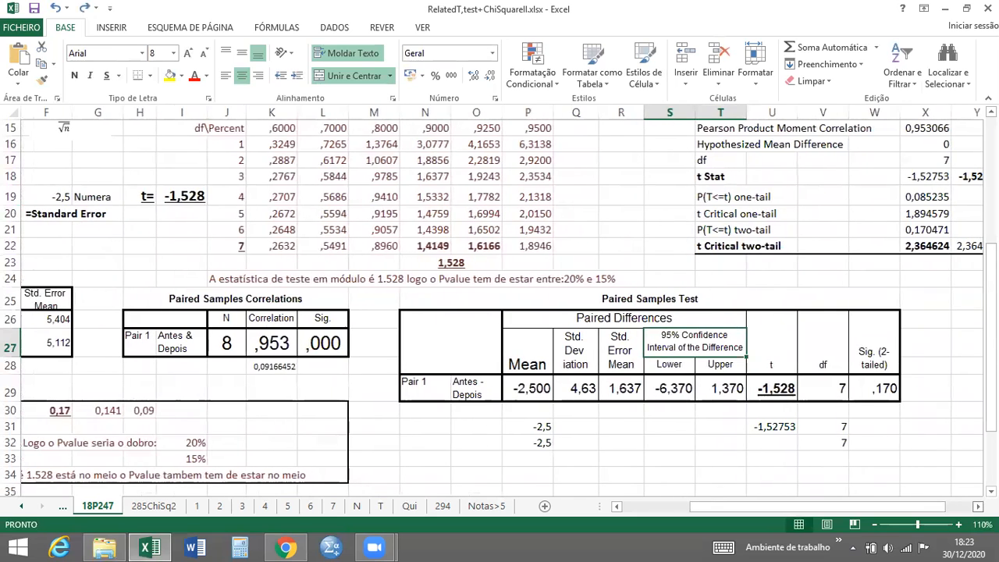
{"action": "left_click", "coordinate": [829, 388]}
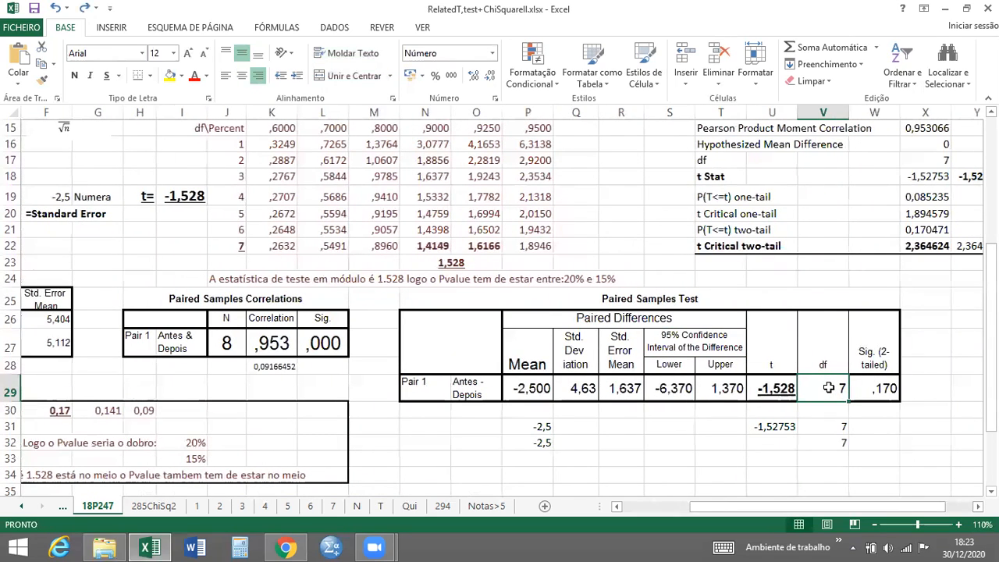
{"action": "left_click", "coordinate": [901, 440]}
{"action": "left_click", "coordinate": [872, 386]}
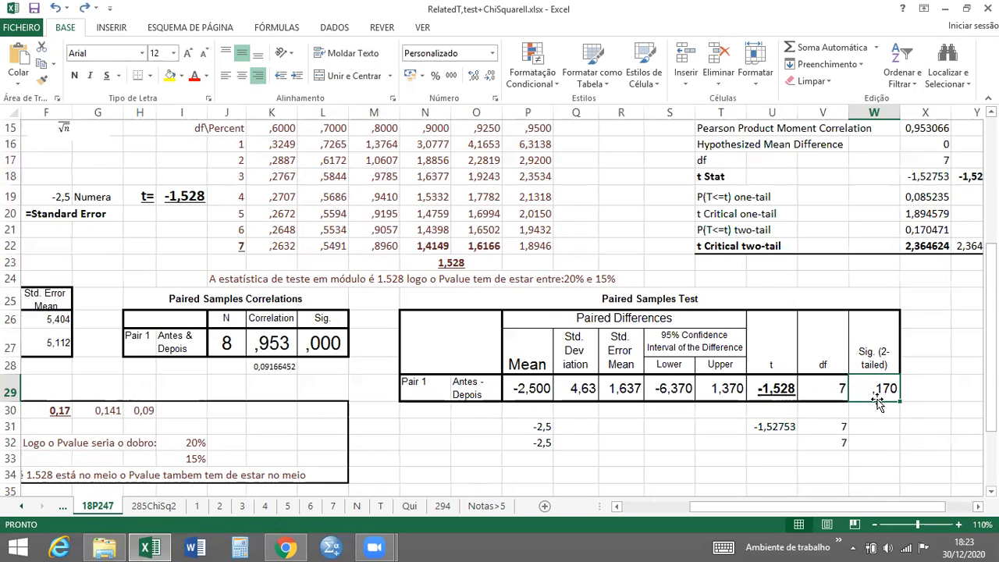
{"action": "left_click", "coordinate": [912, 426]}
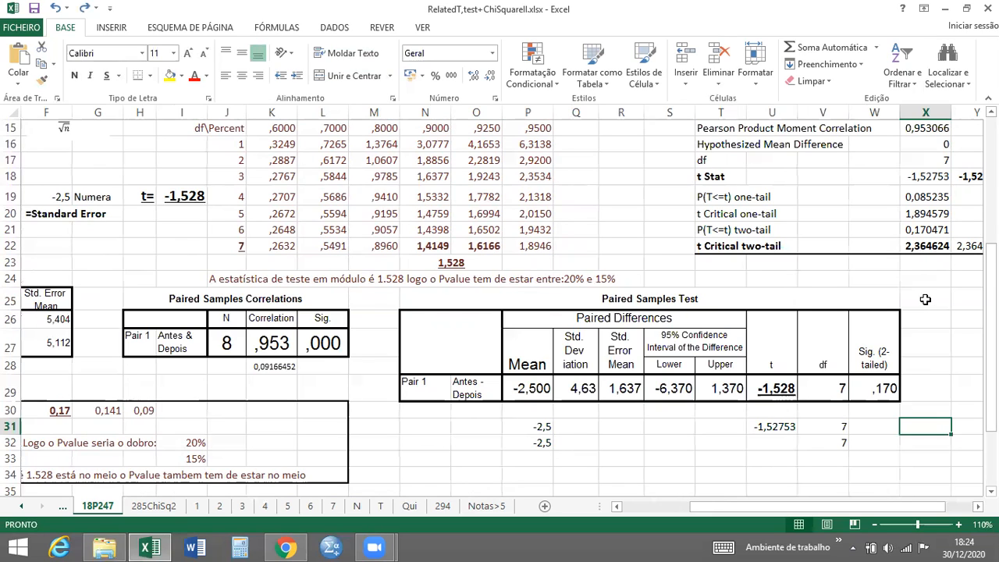
Examine the t Stat value in X18 and the formula in Y18 that reproduces it
{"action": "left_click", "coordinate": [926, 176]}
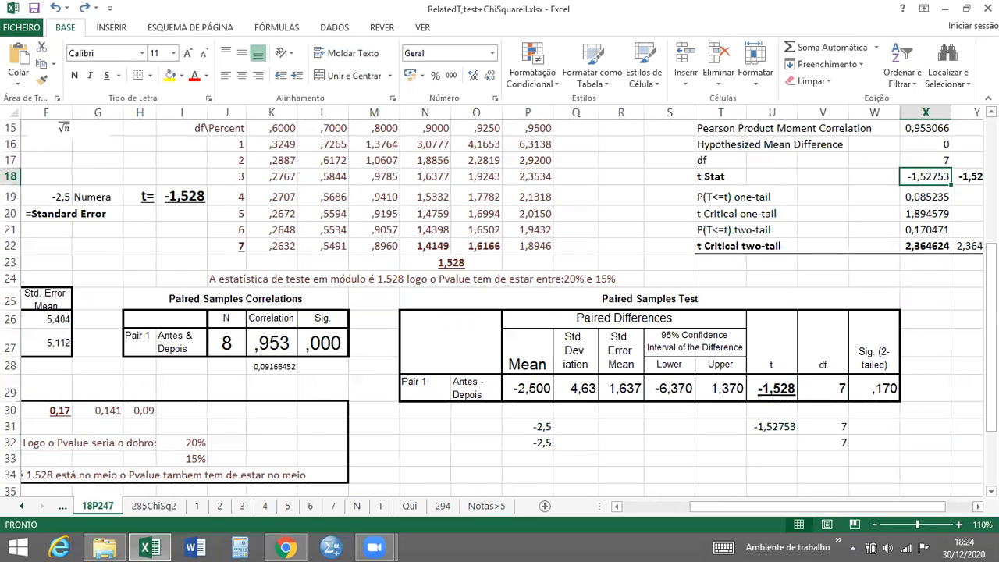
{"action": "left_click", "coordinate": [968, 176]}
{"action": "double_click", "coordinate": [967, 176]}
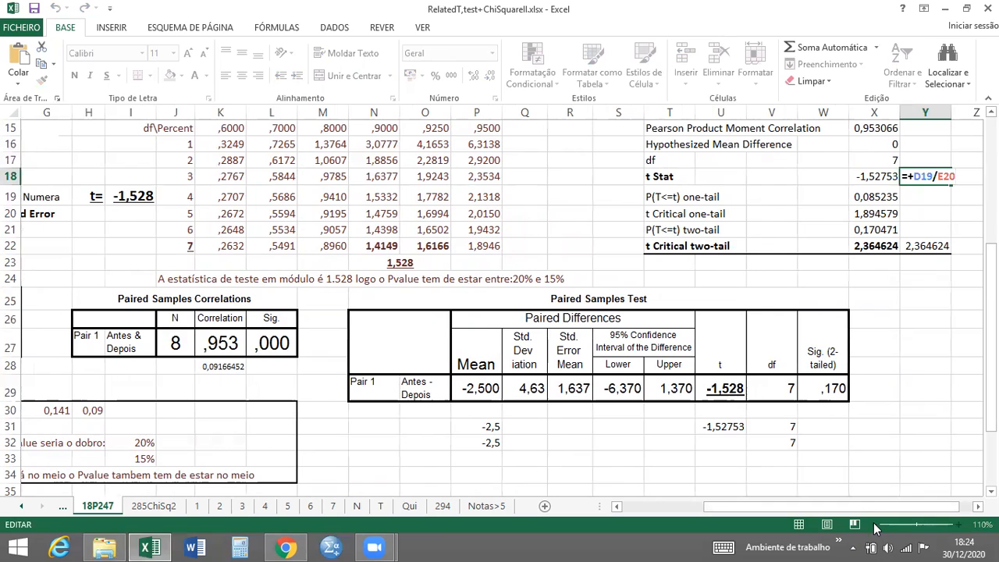
{"action": "left_click", "coordinate": [924, 368]}
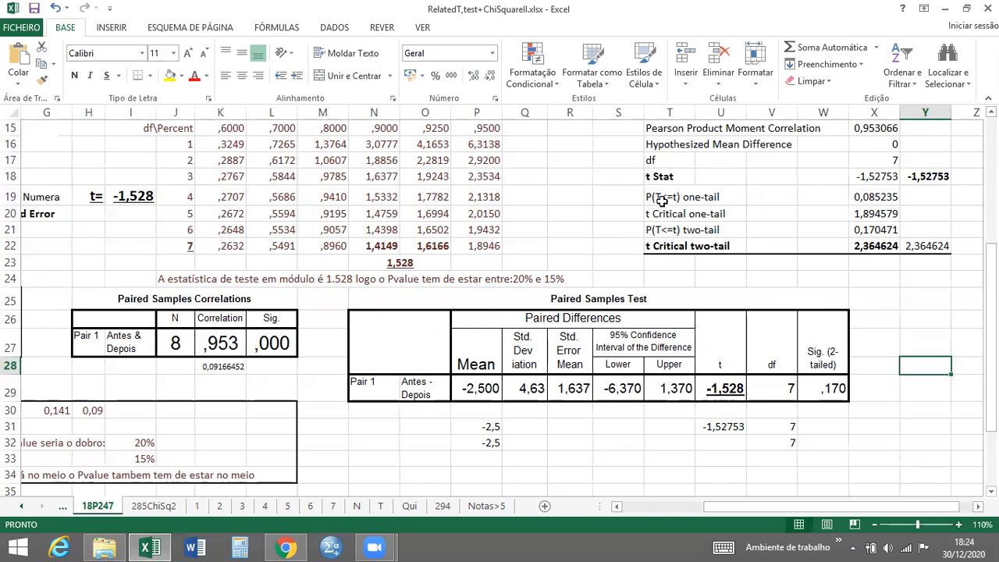
Compare the one-tail critical t in X20 with the T table value in P22, and examine the two-tail critical t in X22
{"action": "left_click", "coordinate": [873, 212]}
{"action": "key", "text": "super+c"}
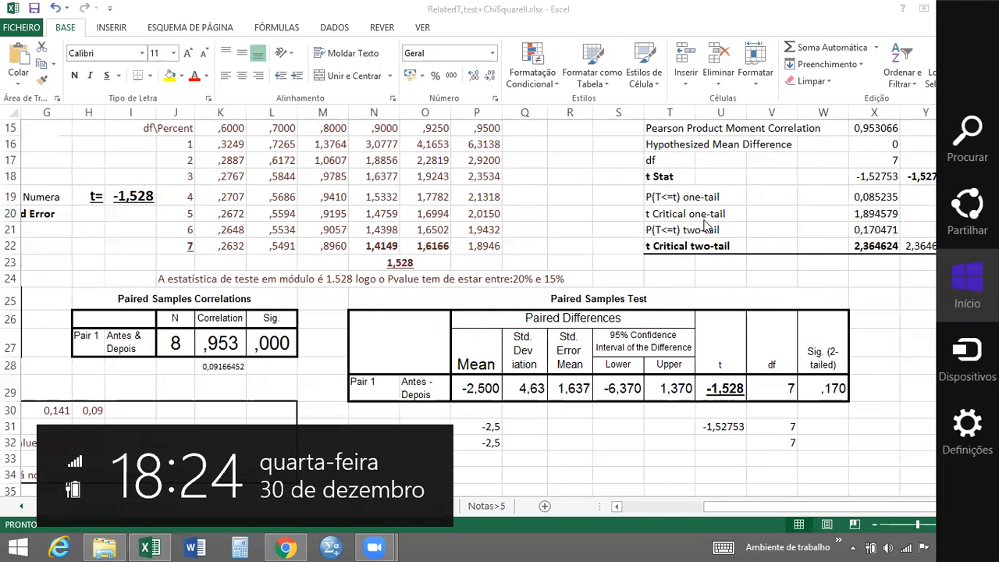
{"action": "left_click", "coordinate": [477, 247]}
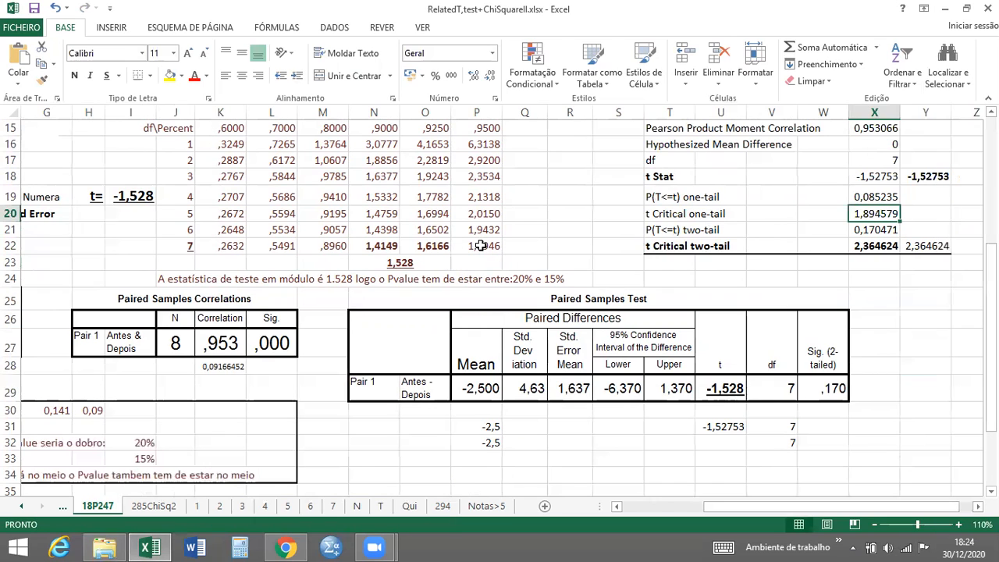
{"action": "left_click", "coordinate": [480, 246]}
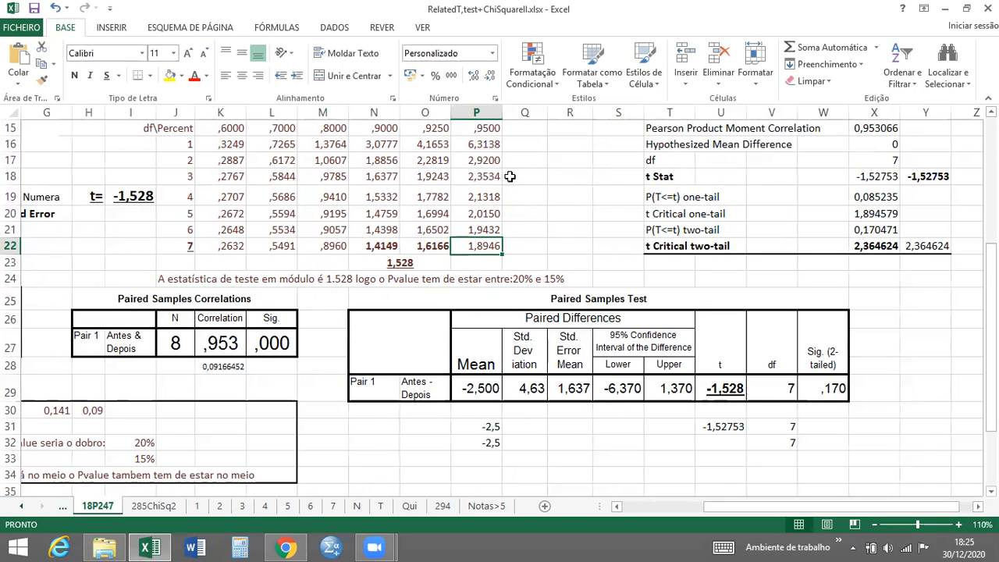
{"action": "left_click", "coordinate": [864, 214]}
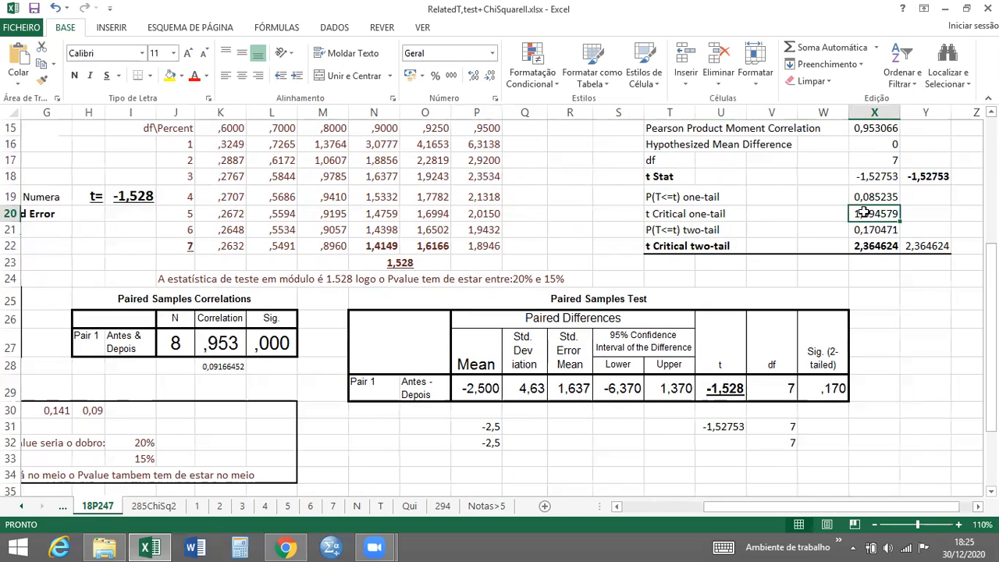
{"action": "left_click", "coordinate": [879, 248]}
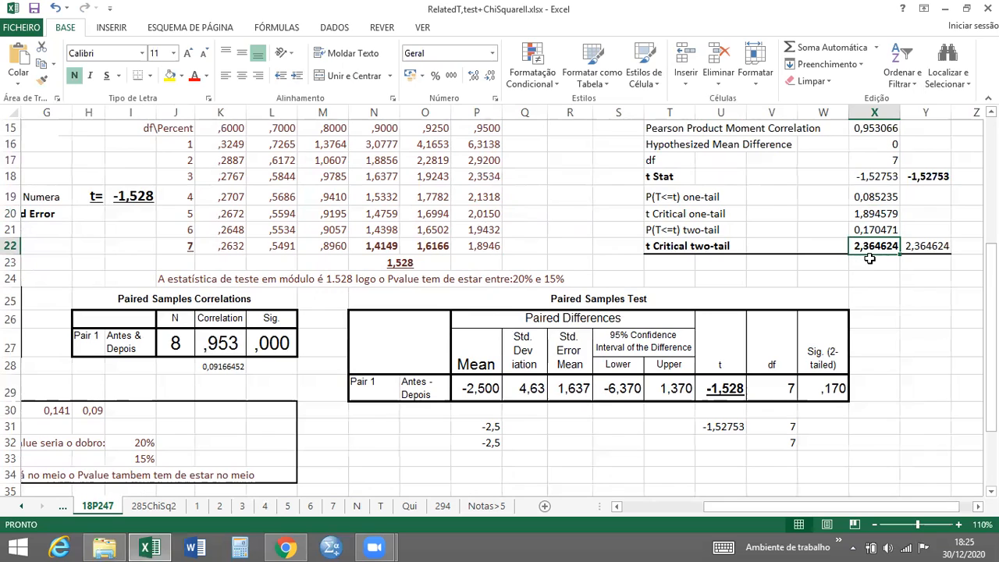
{"action": "left_click", "coordinate": [521, 248]}
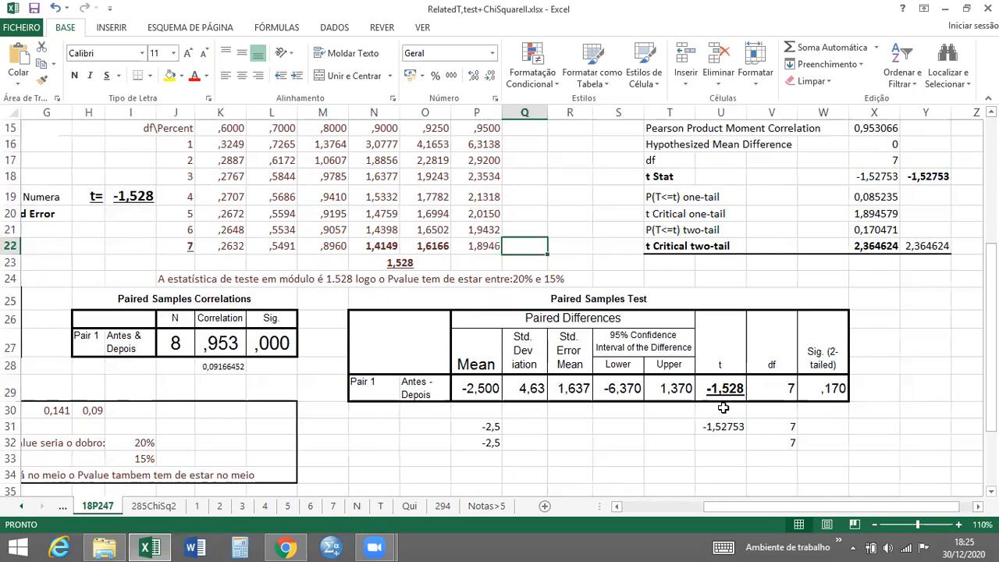
Add the label "Erro de Estimativa" in R32 below the Paired Samples Test table and align it right
{"action": "left_click", "coordinate": [611, 427]}
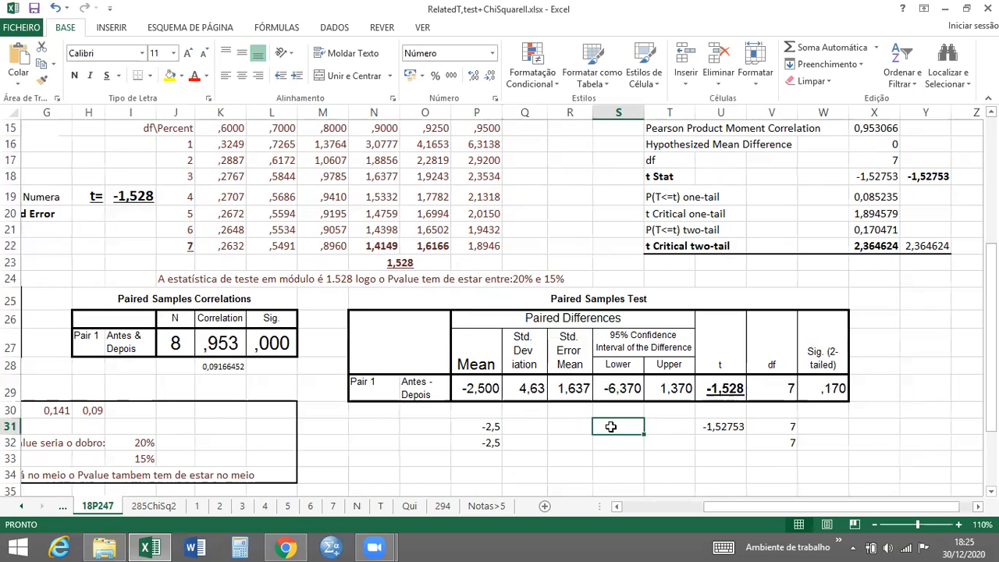
{"action": "left_click", "coordinate": [566, 442]}
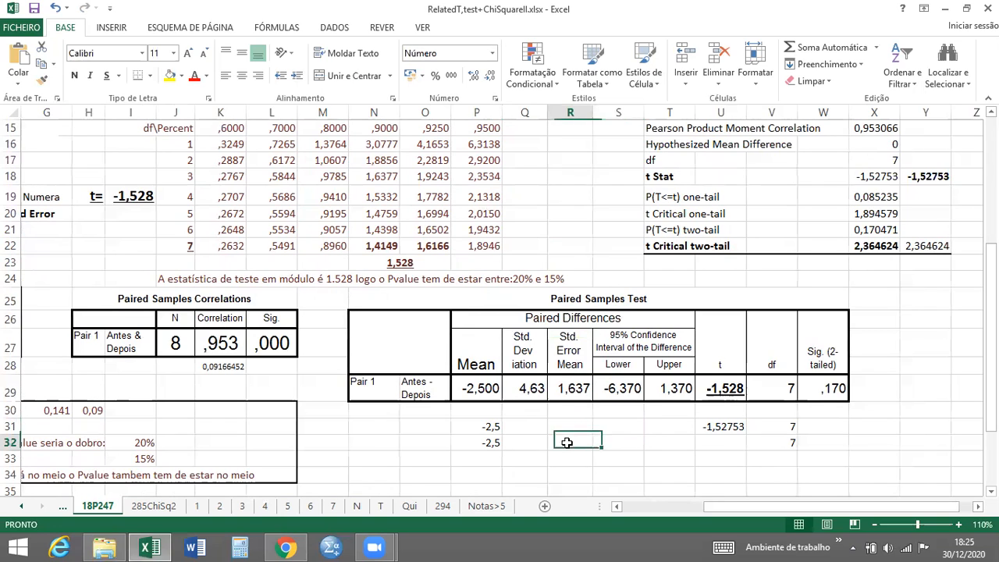
{"action": "type", "text": "Err"}
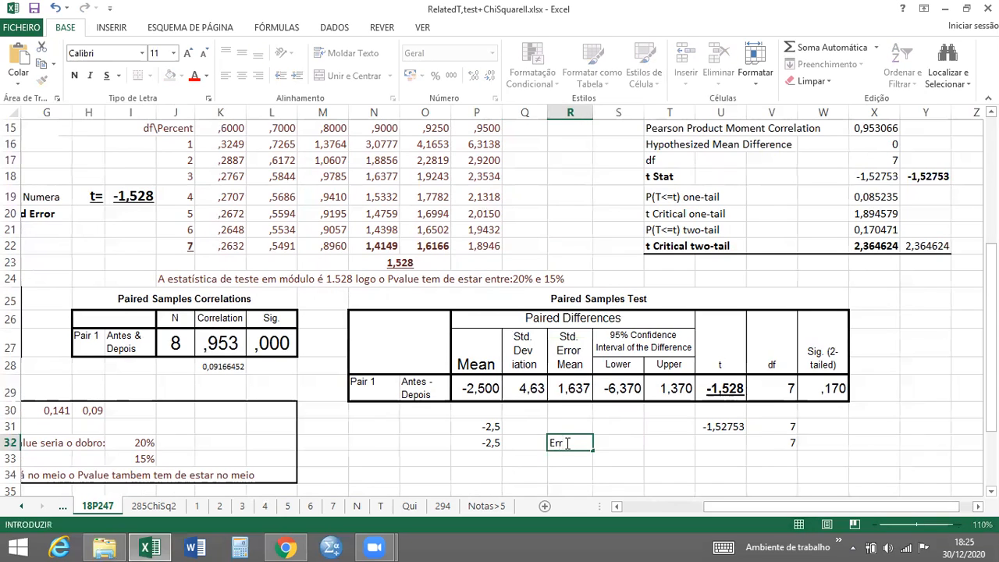
{"action": "type", "text": "o de Estimativa"}
{"action": "key", "text": "Return"}
{"action": "left_click", "coordinate": [573, 443]}
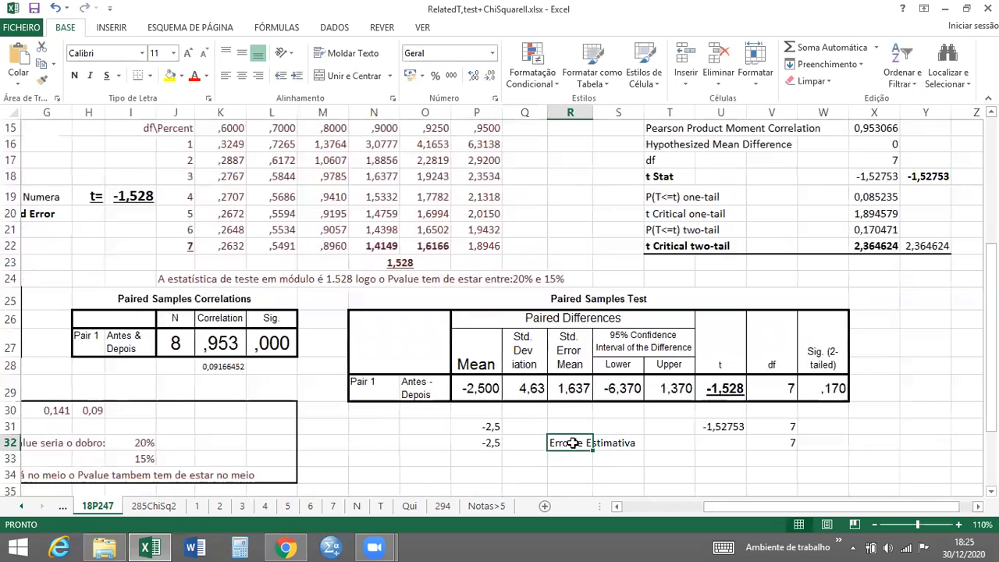
{"action": "left_click", "coordinate": [258, 76]}
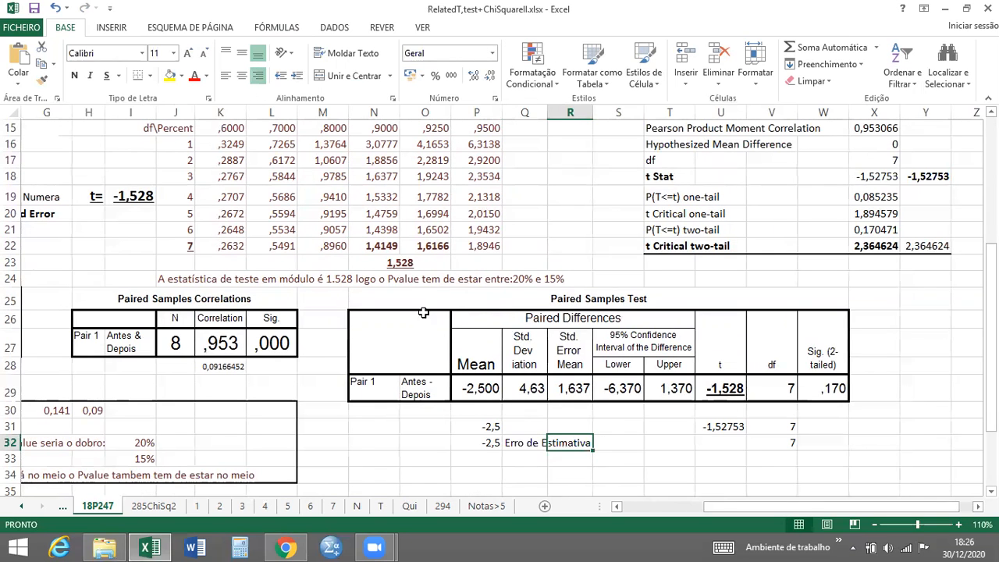
Calculate the estimation error in S32 with the formula +X22*R29, multiplying the two-tailed critical t by the standard error of the mean
{"action": "left_click", "coordinate": [629, 443]}
{"action": "type", "text": "+"}
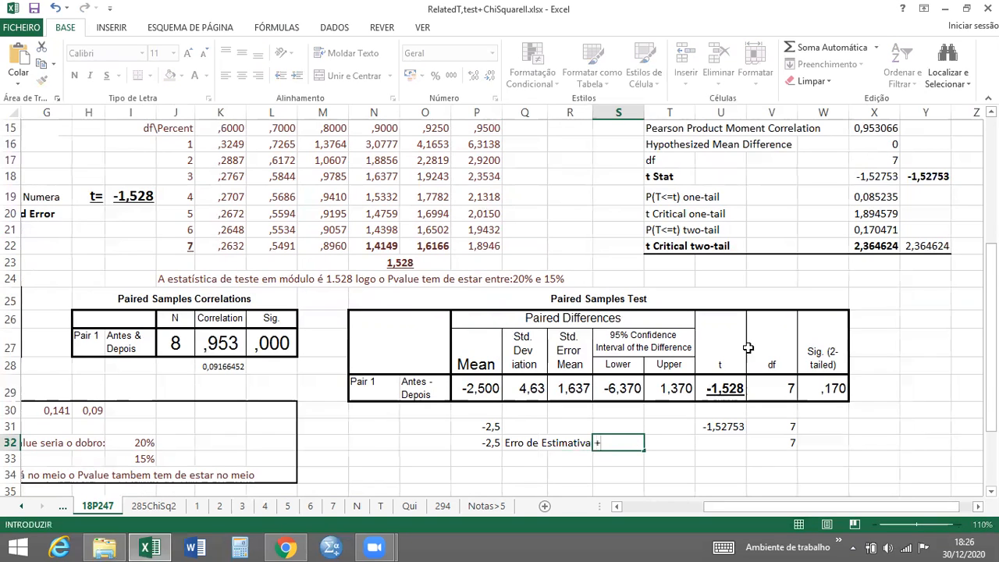
{"action": "left_click", "coordinate": [865, 244]}
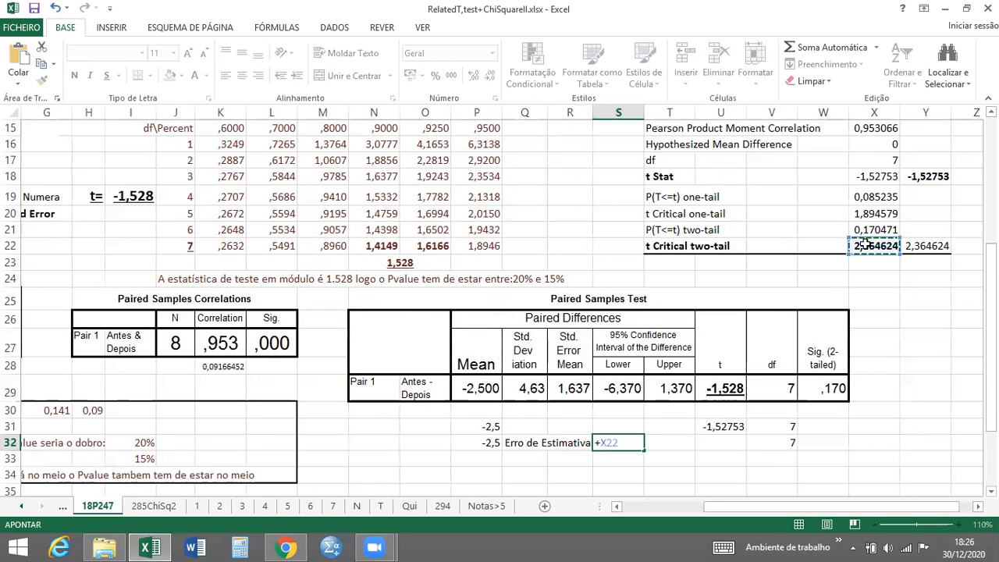
{"action": "type", "text": "*"}
{"action": "left_click", "coordinate": [863, 245]}
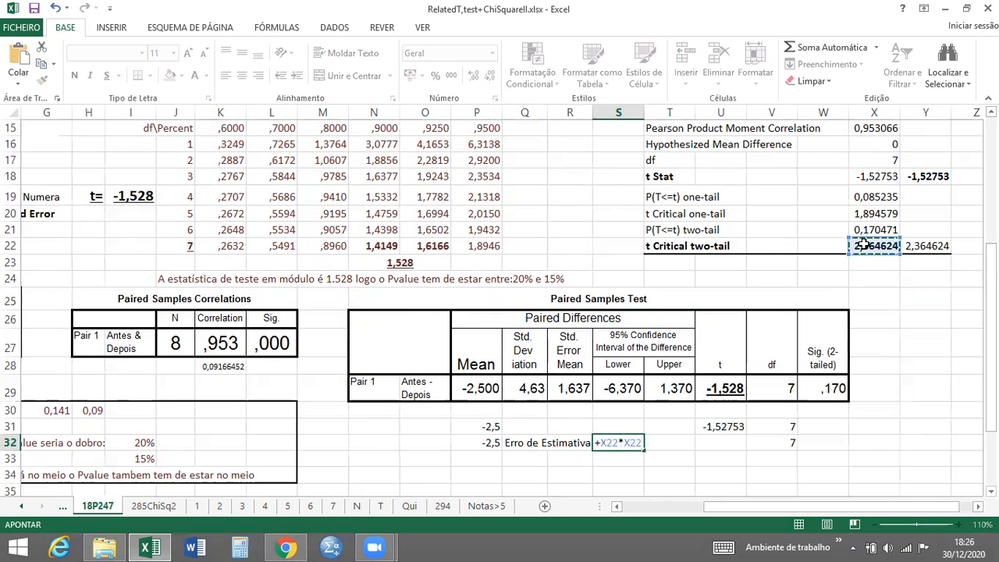
{"action": "key", "text": "BackSpace"}
{"action": "key", "text": "BackSpace"}
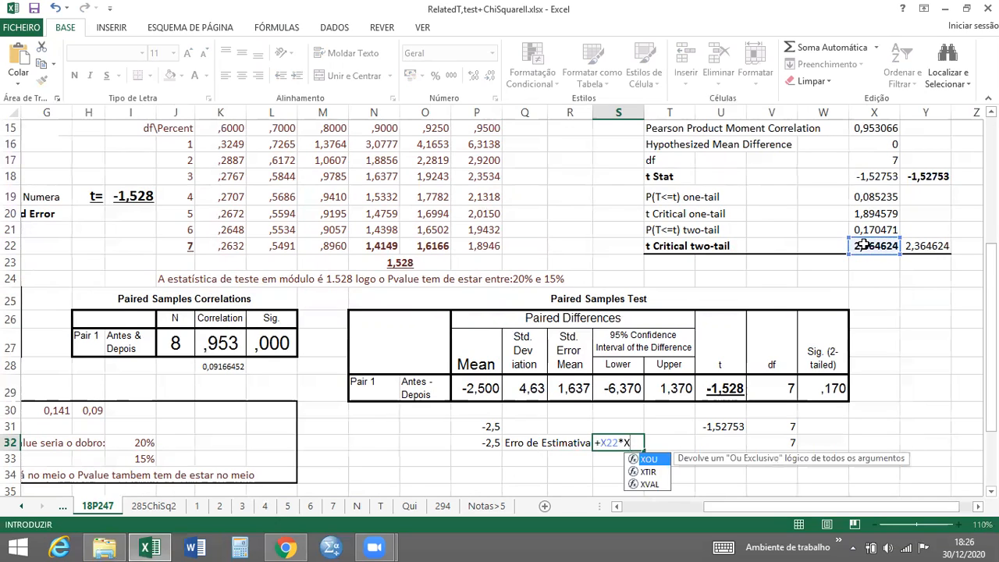
{"action": "key", "text": "BackSpace"}
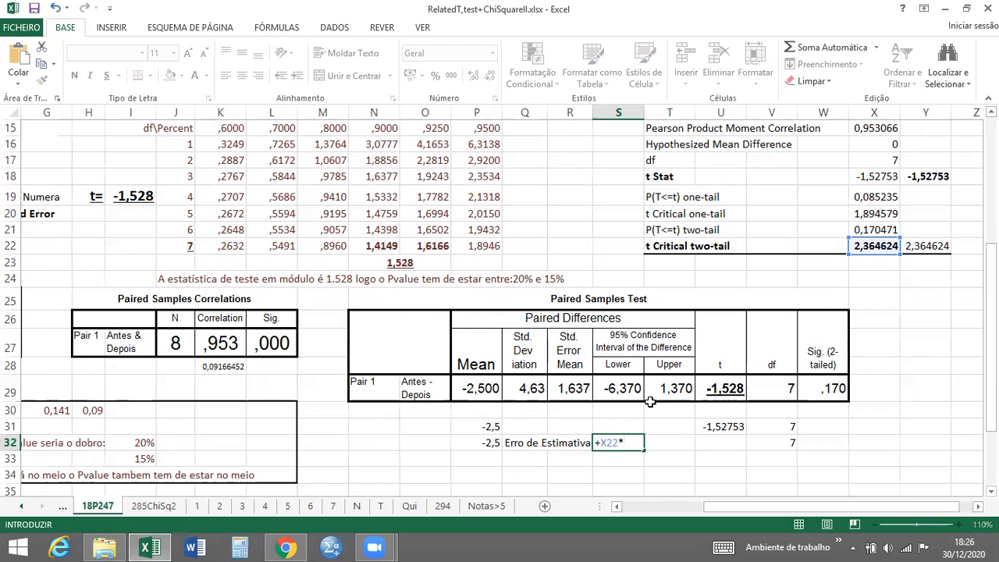
{"action": "left_click", "coordinate": [563, 389]}
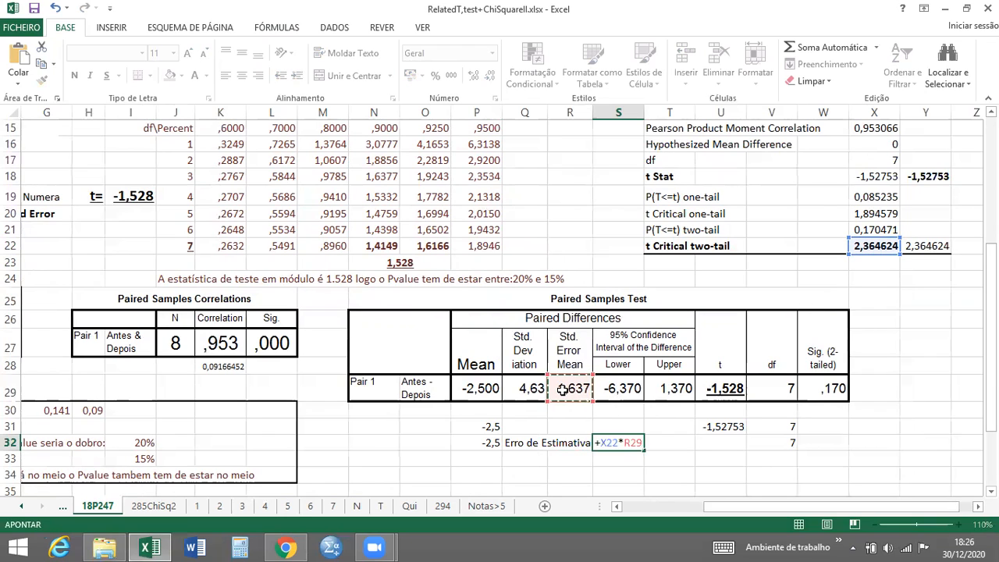
{"action": "key", "text": "Return"}
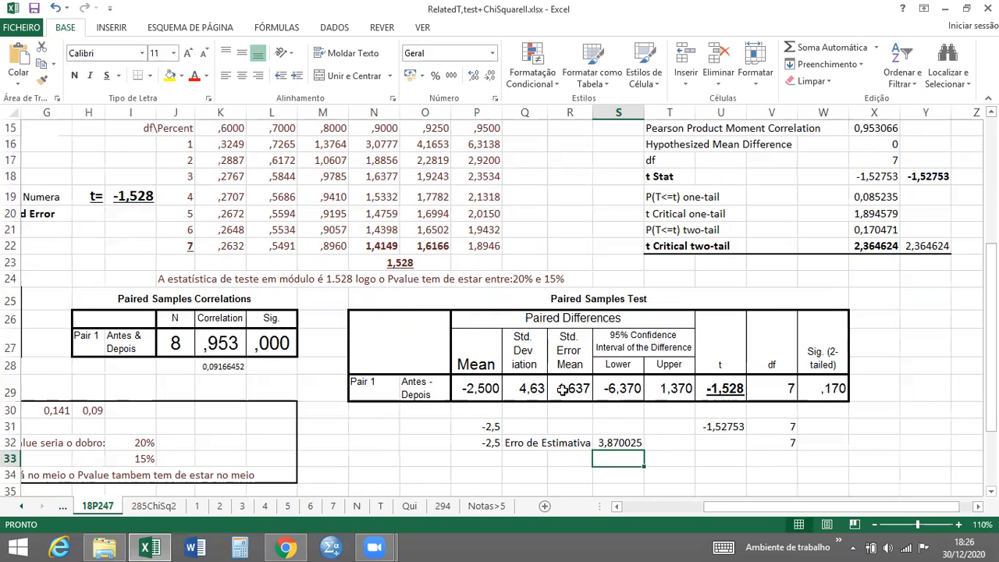
Calculate the lower confidence limit in S30 with the formula +P29-S32, subtracting the estimation error from the mean difference
{"action": "left_click", "coordinate": [619, 412]}
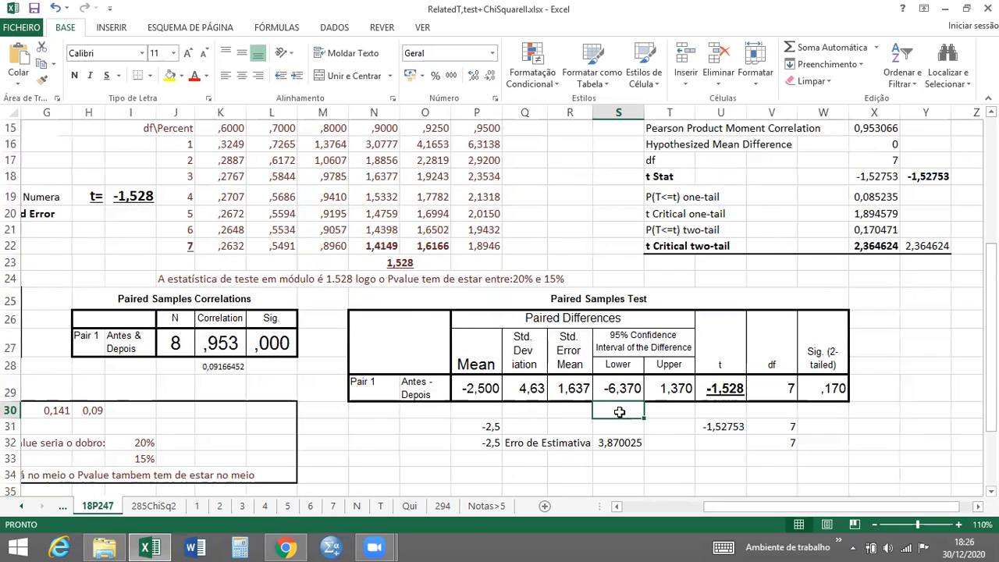
{"action": "type", "text": "+"}
{"action": "left_click", "coordinate": [473, 389]}
{"action": "type", "text": "-"}
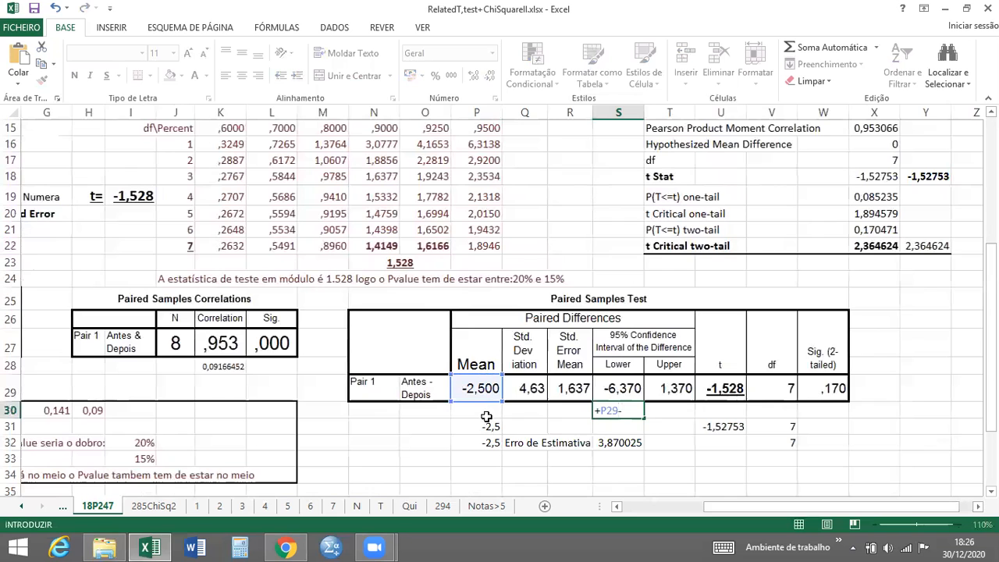
{"action": "left_click", "coordinate": [614, 443]}
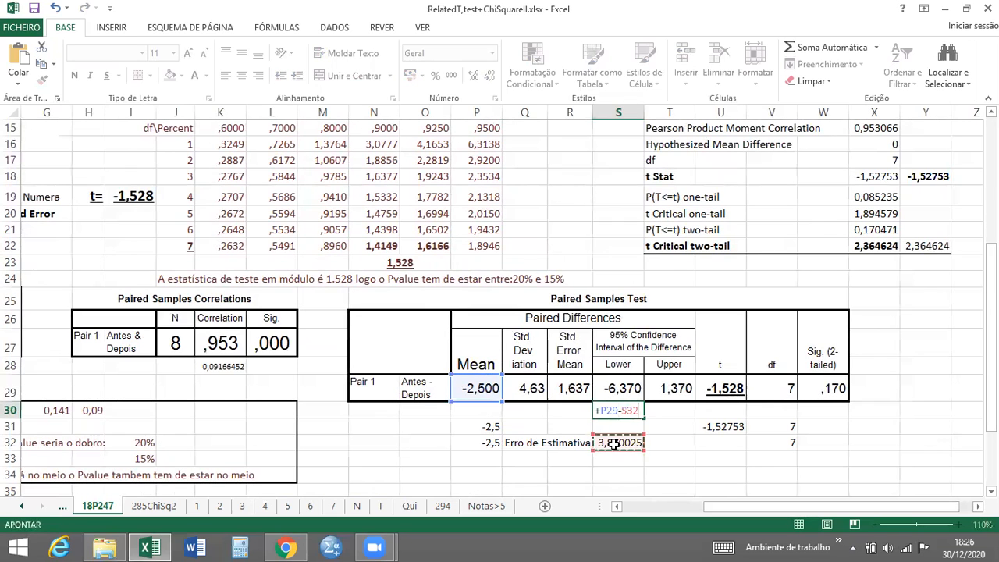
{"action": "key", "text": "Return"}
Calculate the upper confidence limit in T30 with the formula +P29+S32, adding the estimation error to the mean difference
{"action": "left_click", "coordinate": [666, 408]}
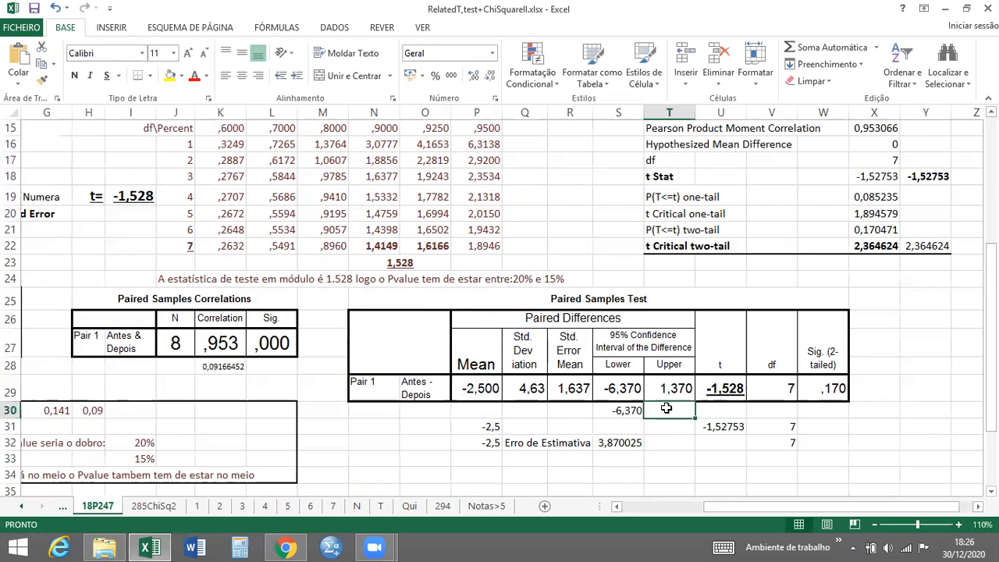
{"action": "type", "text": "+"}
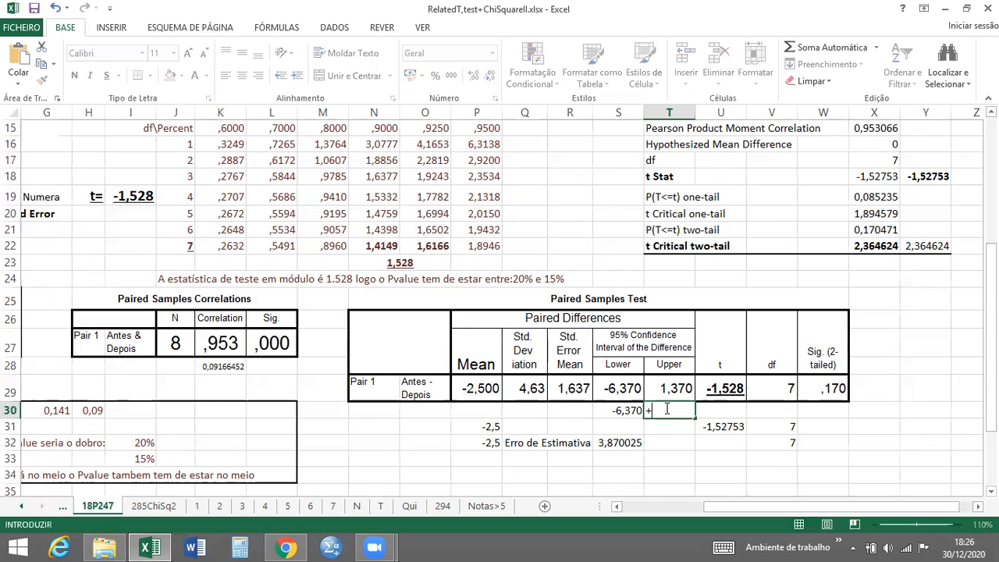
{"action": "left_click", "coordinate": [473, 390]}
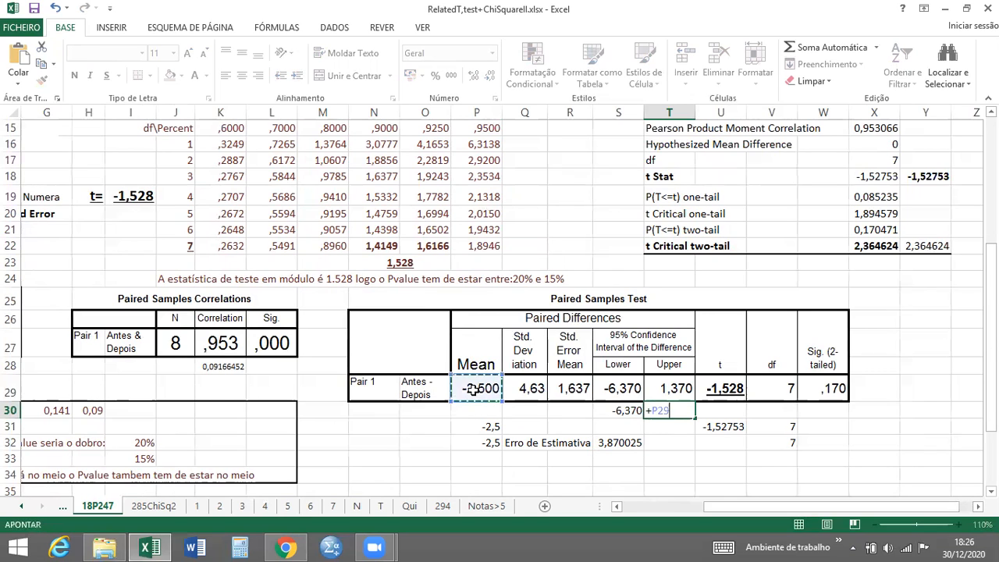
{"action": "type", "text": "+"}
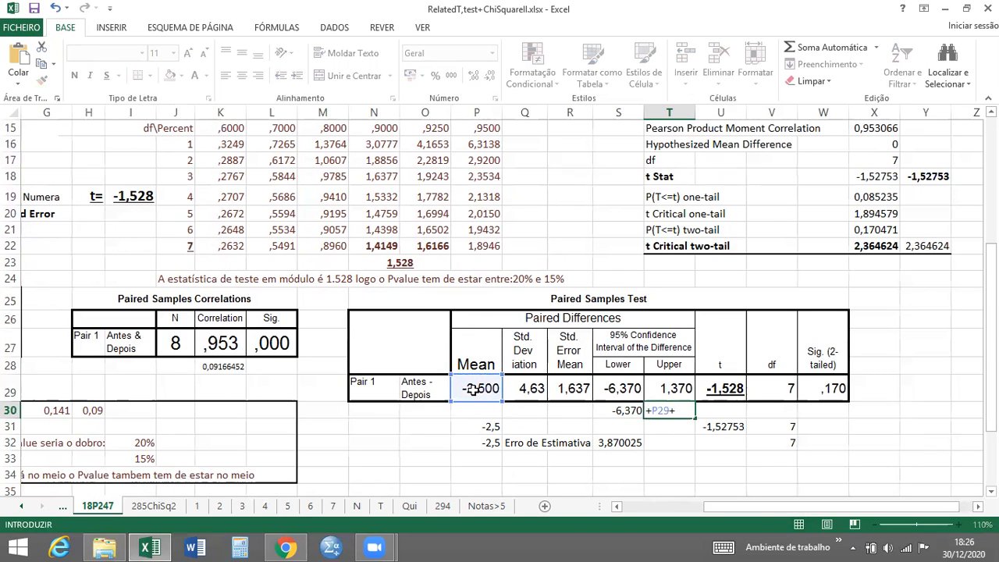
{"action": "left_click", "coordinate": [616, 442]}
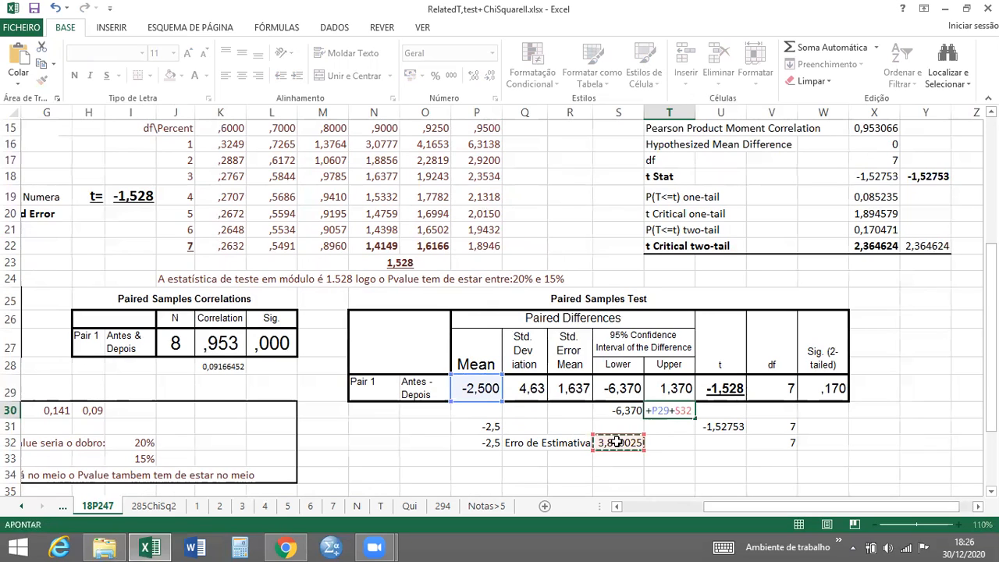
{"action": "key", "text": "Return"}
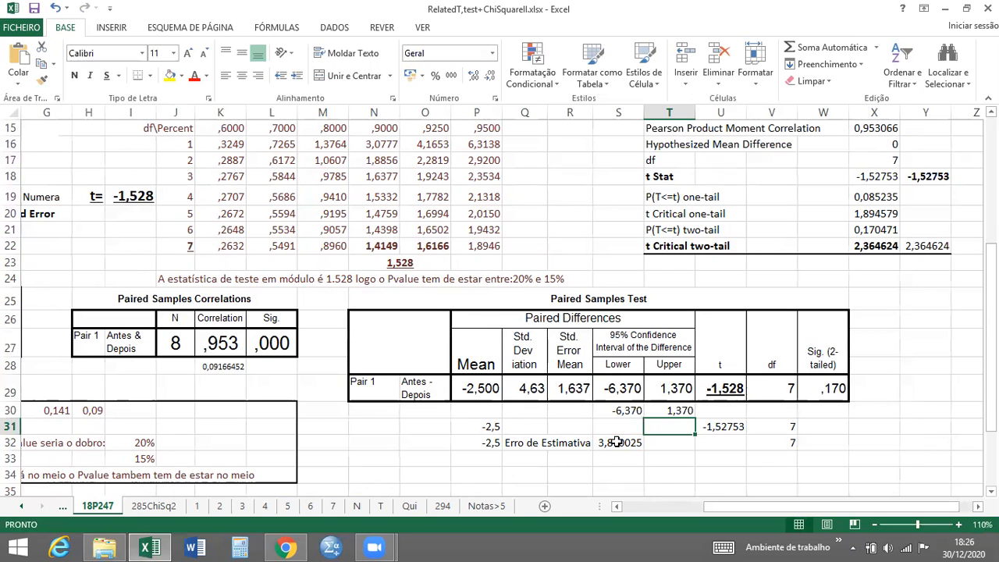
Review question b) on the linear relationship, and examine the Paired Samples Correlations significance in L27 and the formula in K28
{"action": "left_click_drag", "start_coordinate": [992, 376], "coordinate": [991, 355]}
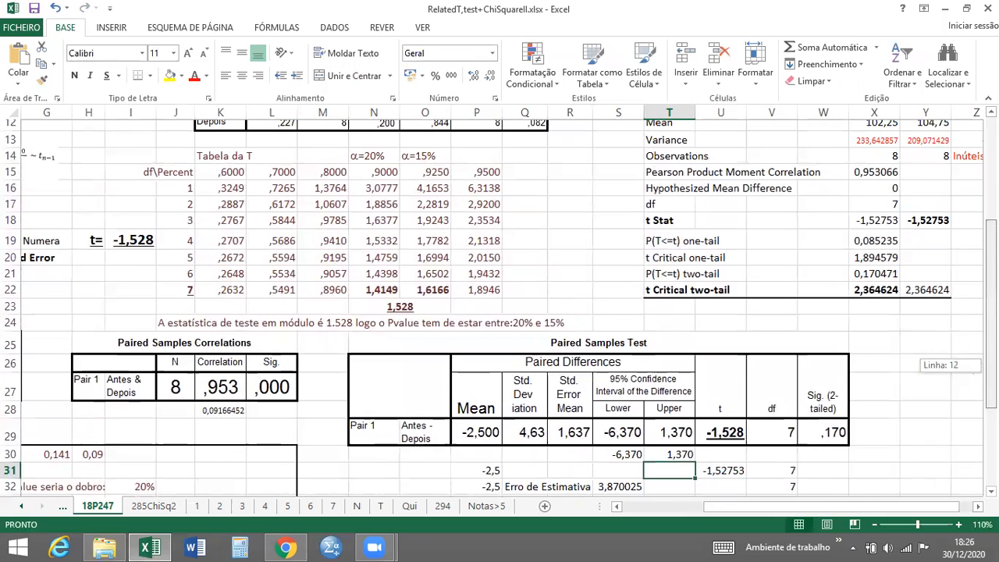
{"action": "left_click_drag", "start_coordinate": [991, 356], "coordinate": [991, 309]}
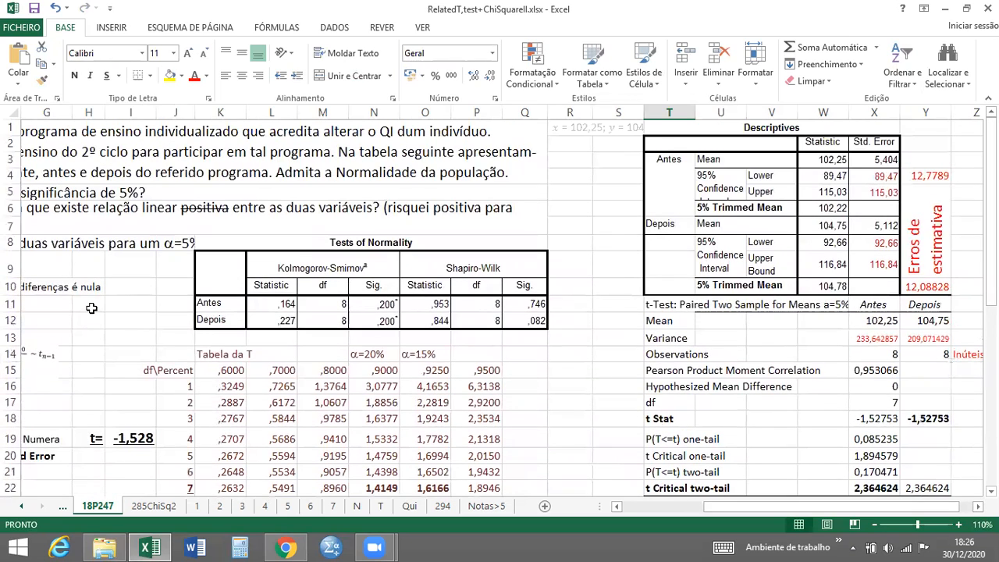
{"action": "left_click_drag", "start_coordinate": [83, 269], "coordinate": [6, 269]}
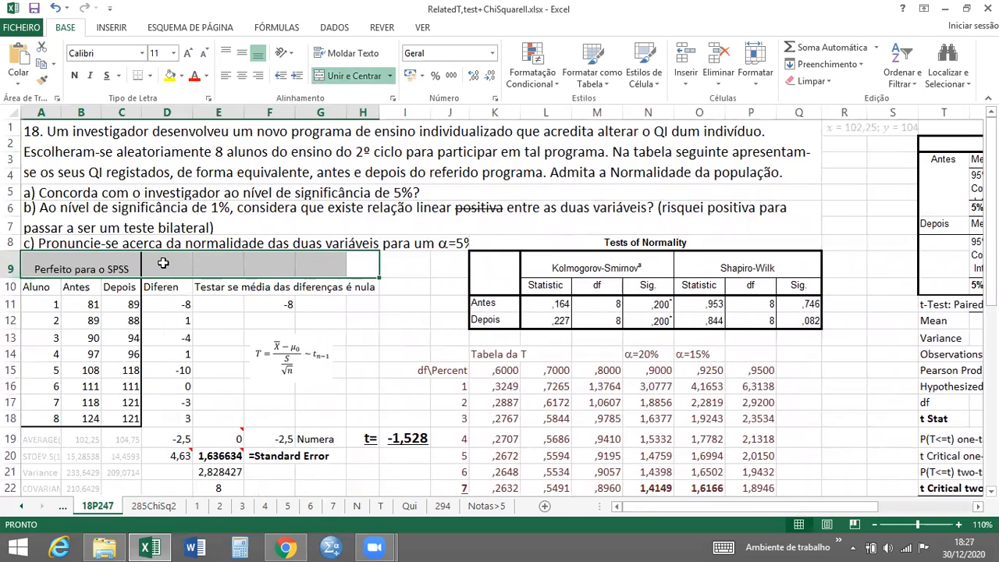
{"action": "left_click", "coordinate": [220, 269]}
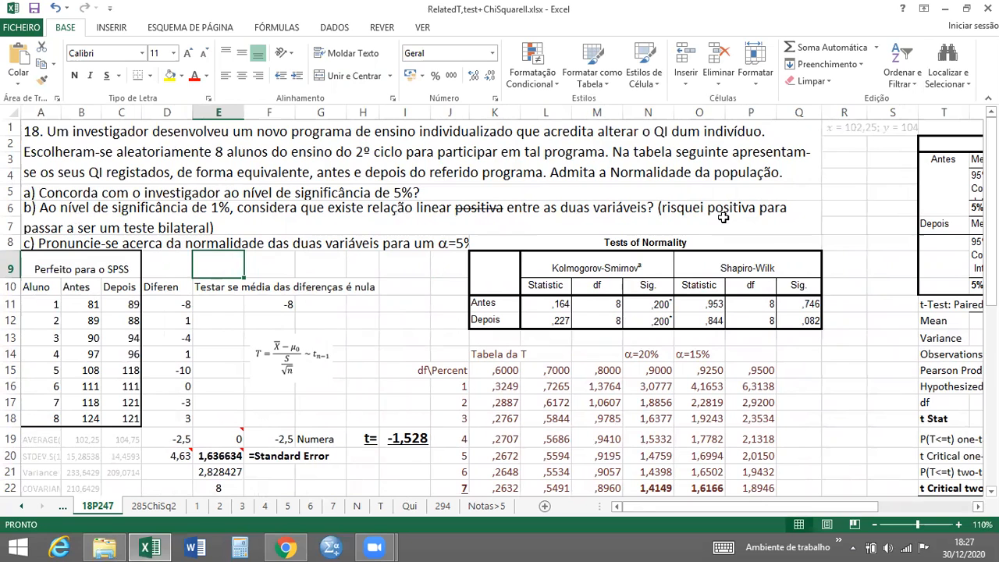
{"action": "left_click_drag", "start_coordinate": [992, 182], "coordinate": [991, 188]}
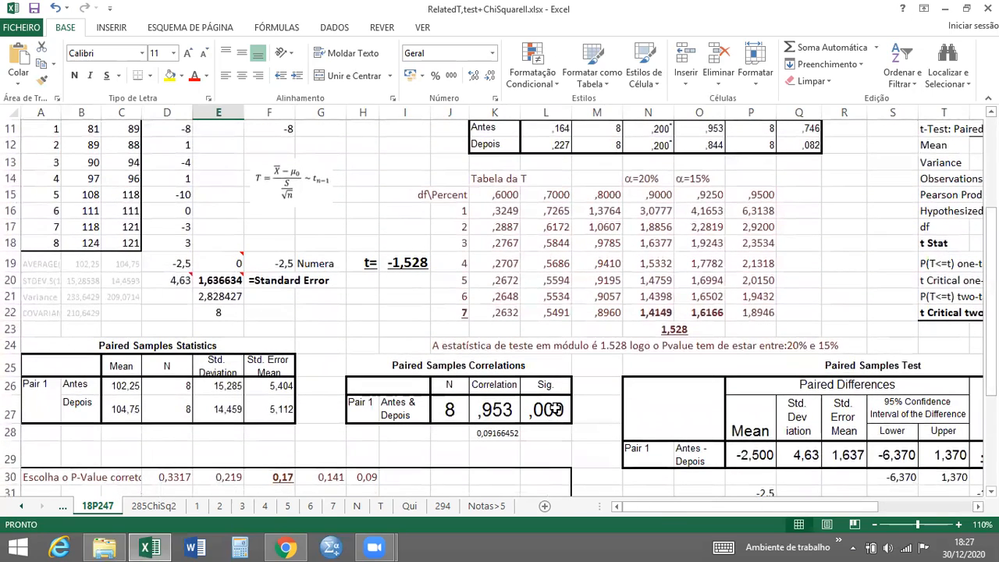
{"action": "left_click", "coordinate": [549, 410]}
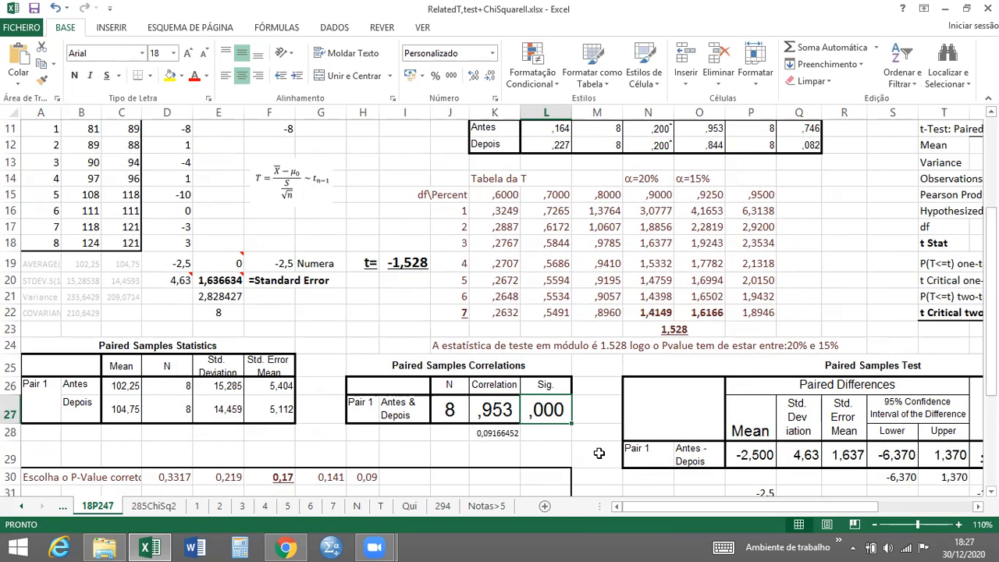
{"action": "left_click", "coordinate": [494, 434]}
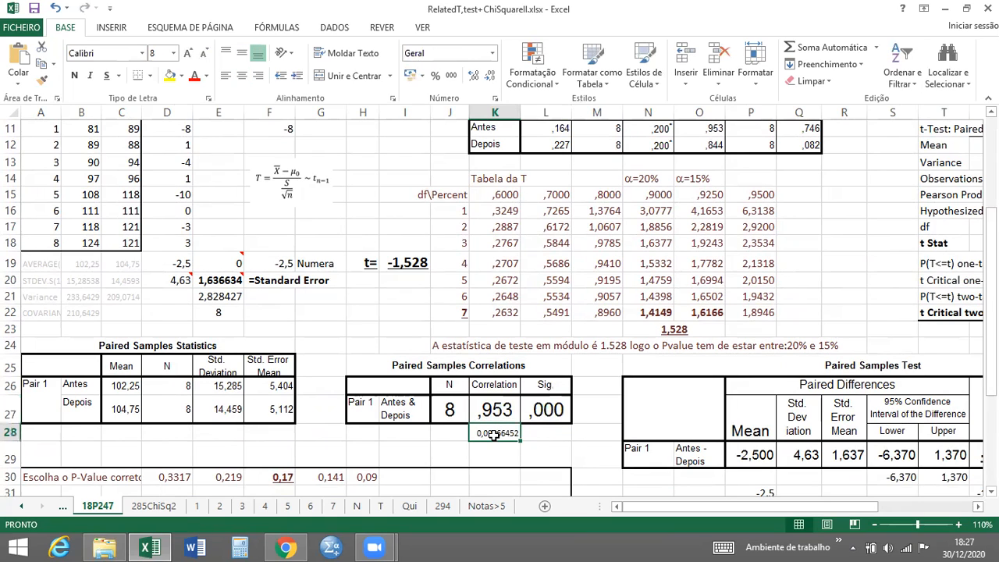
{"action": "double_click", "coordinate": [494, 435]}
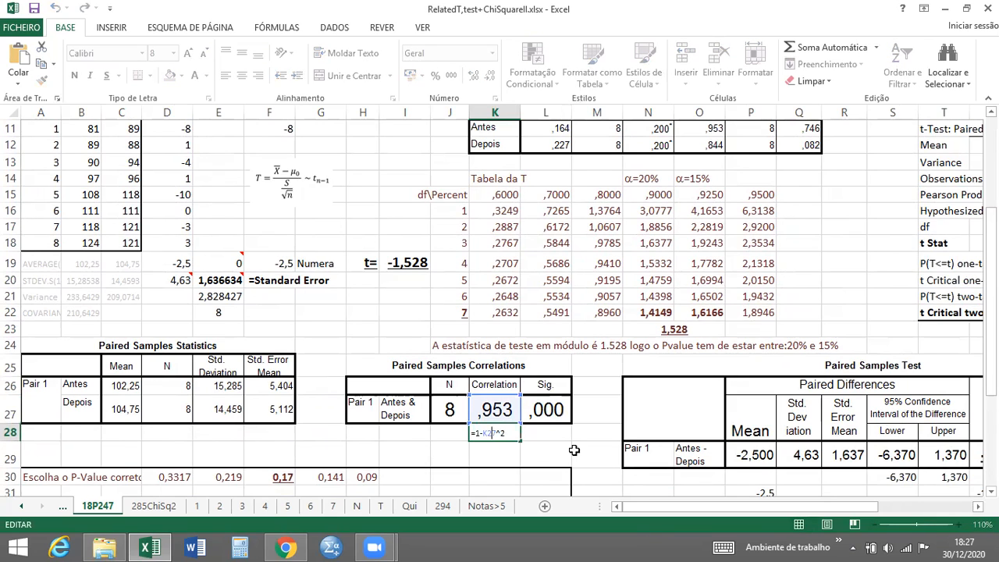
{"action": "key", "text": "Escape"}
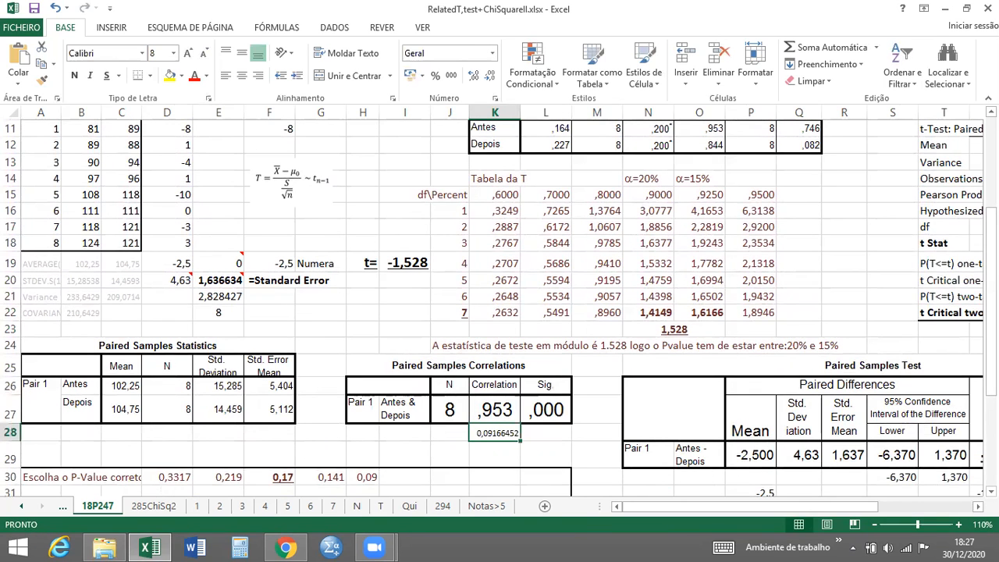
Examine the Kolmogorov-Smirnov and Shapiro-Wilk significance values in the Tests of Normality table to answer question c)
{"action": "scroll", "coordinate": [500, 305], "scroll_direction": "up", "scroll_amount": 4}
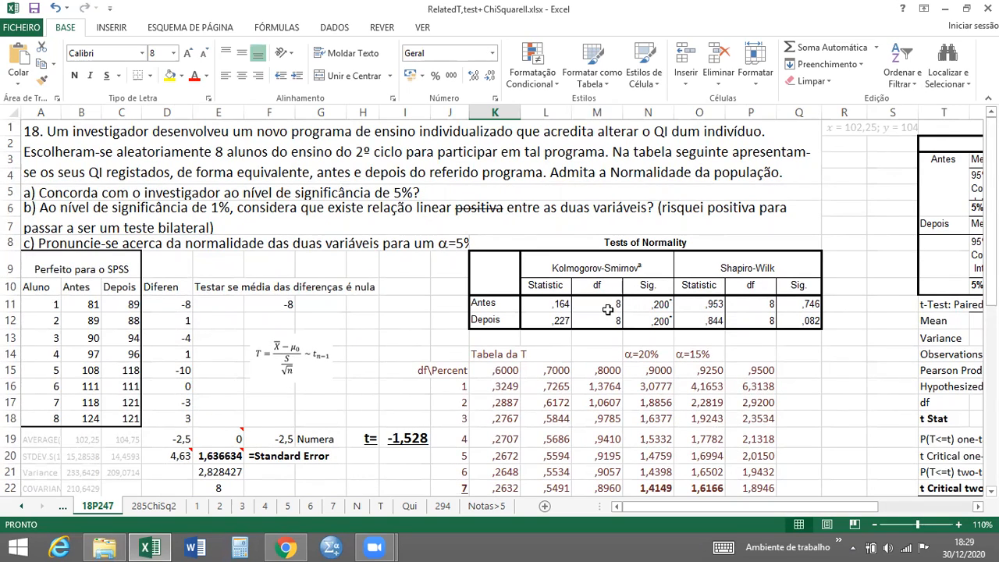
{"action": "left_click", "coordinate": [654, 304]}
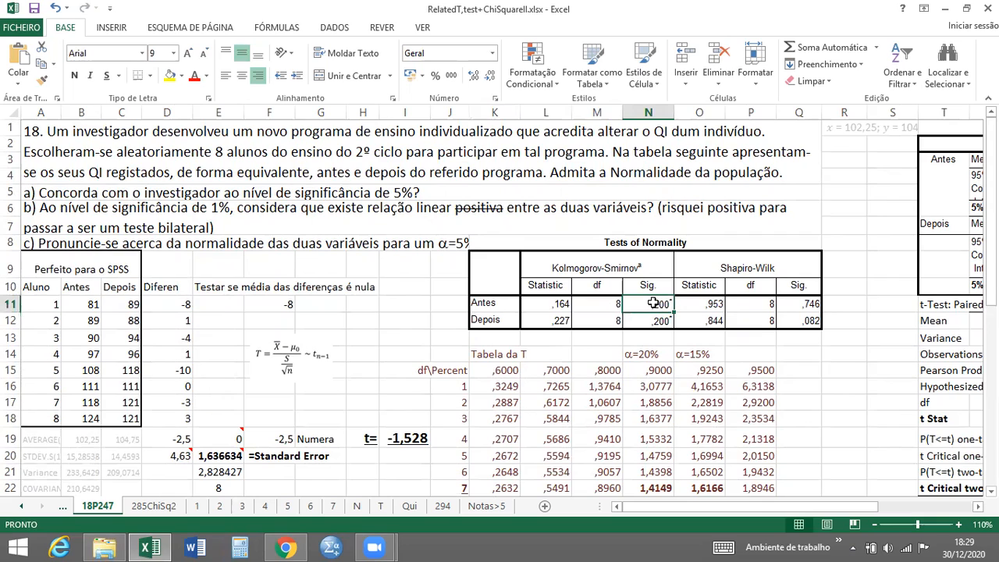
{"action": "left_click", "coordinate": [800, 305]}
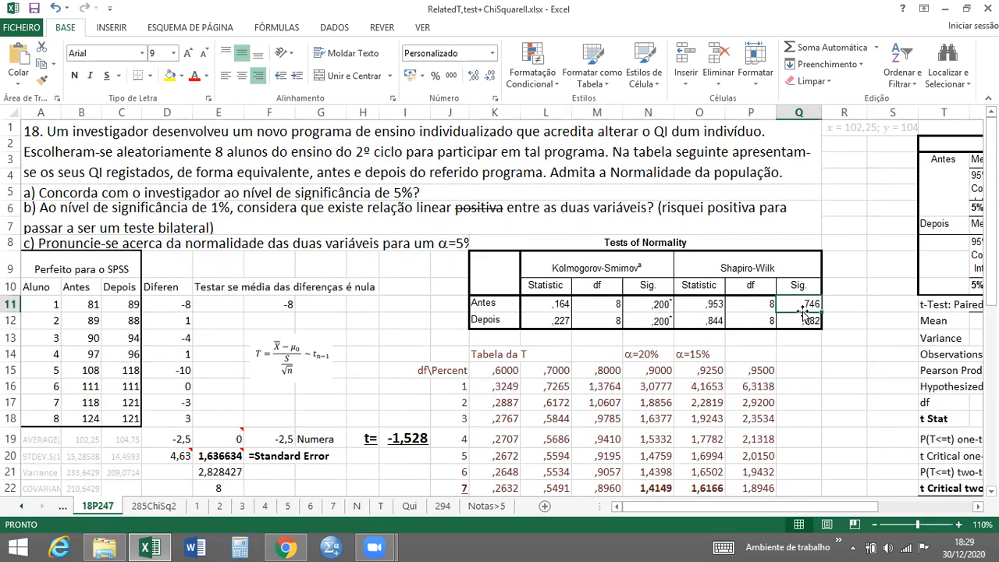
{"action": "left_click", "coordinate": [827, 385]}
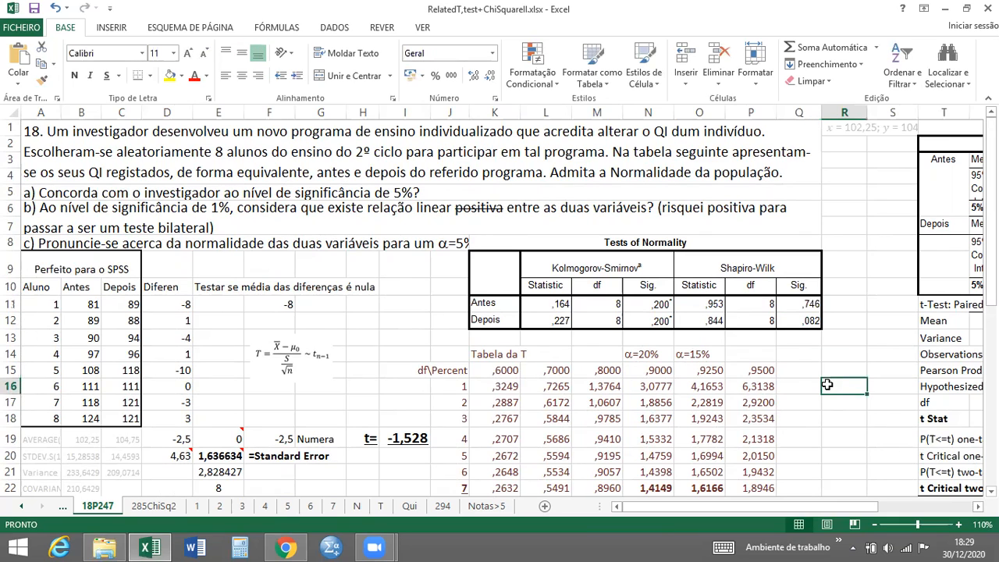